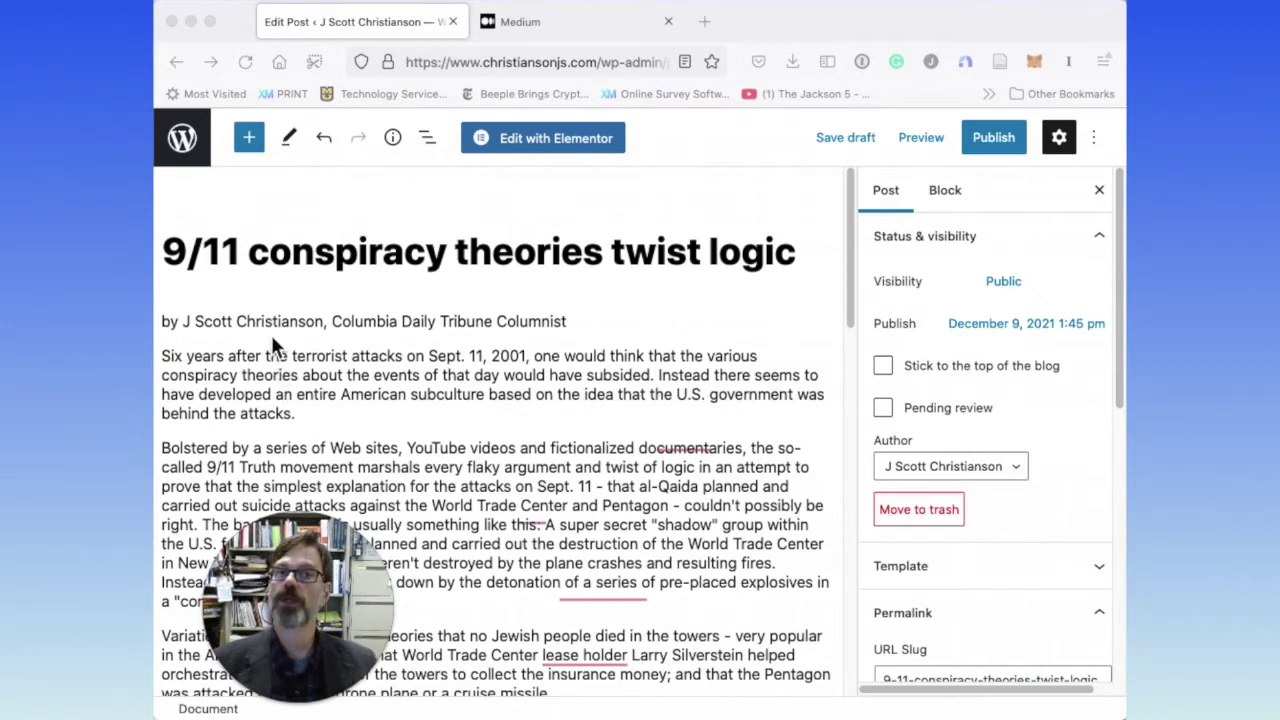
Try pasting the date October 30, 2007 in a new paragraph above the byline, then undo it
left_click(228, 320)
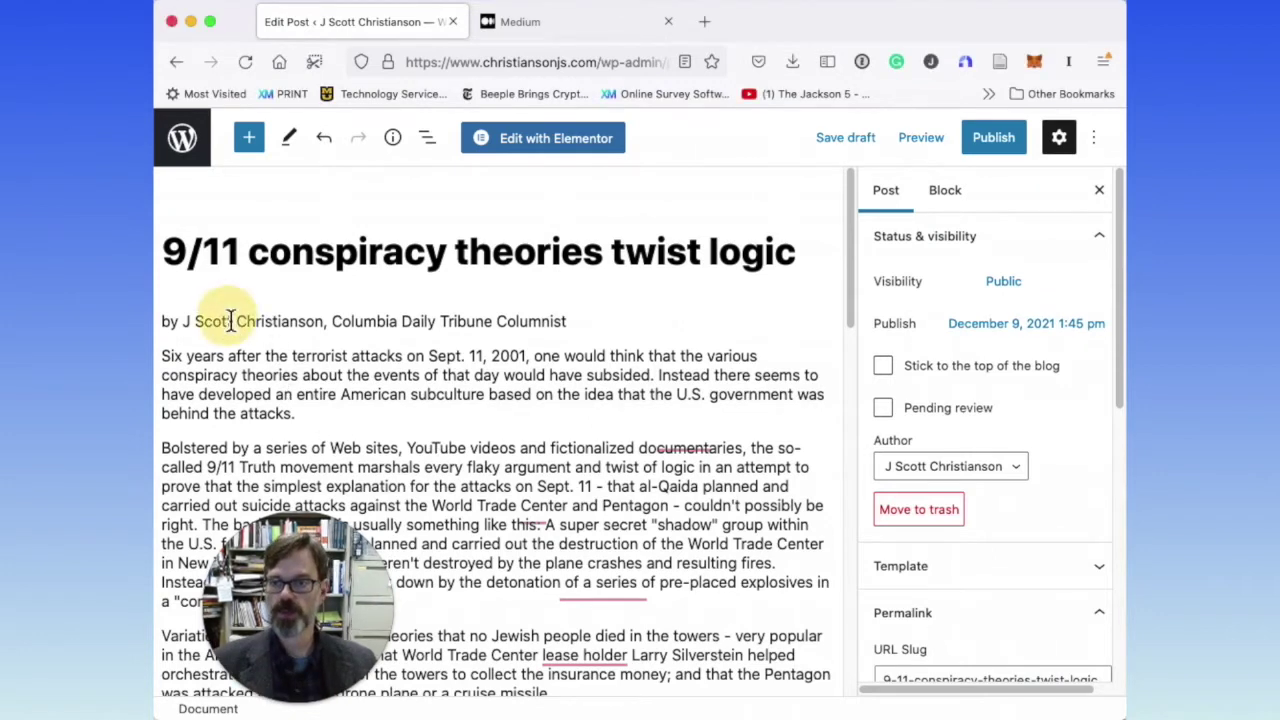
left_click(168, 322)
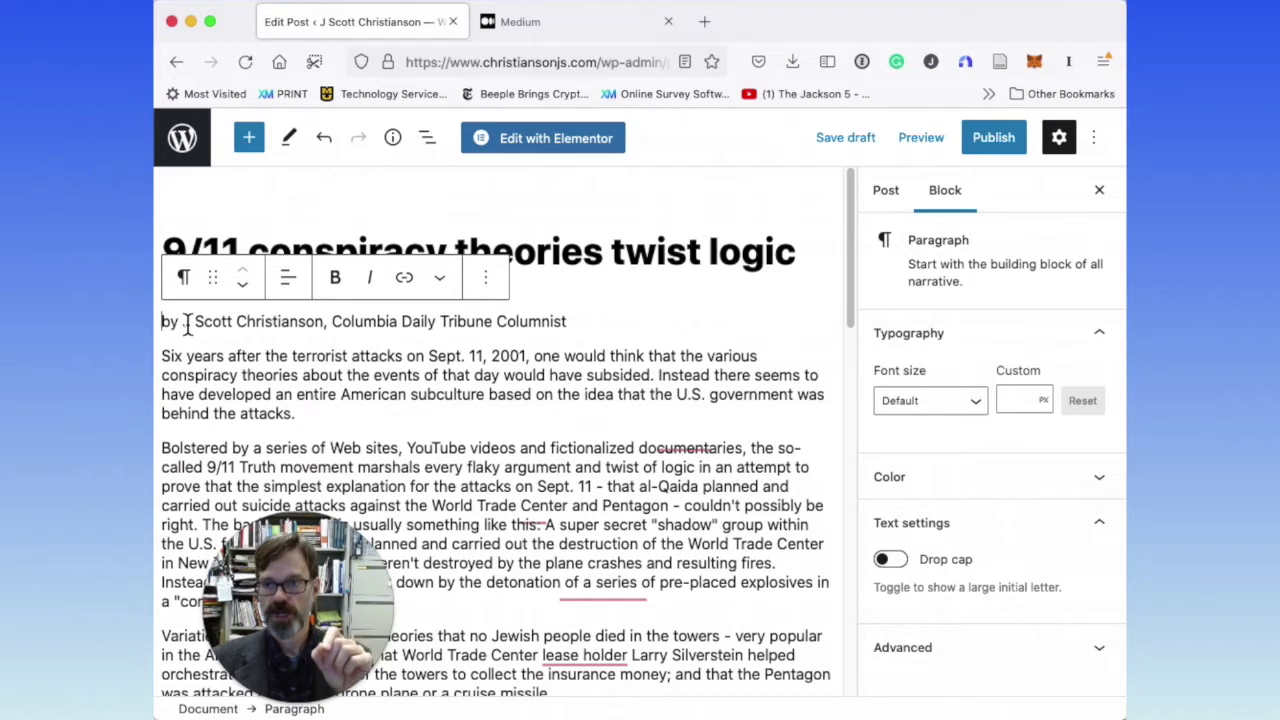
key("Return")
left_click(163, 321)
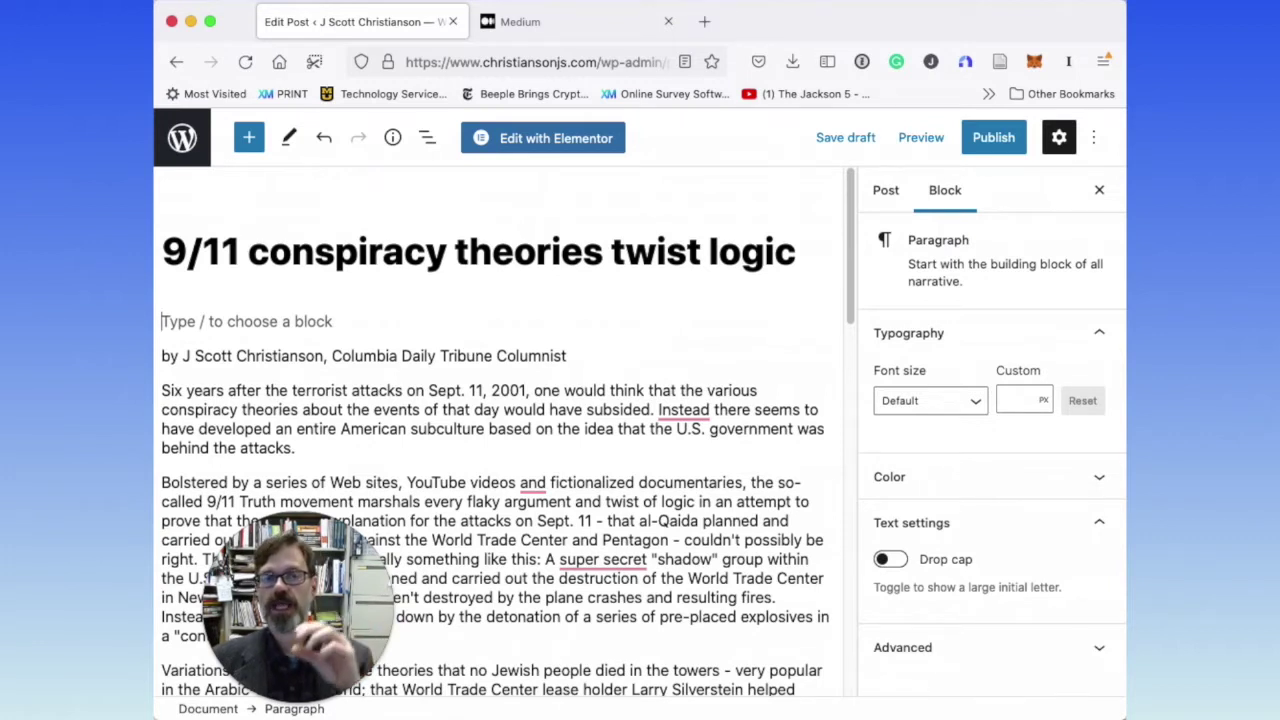
type("October 30, 2007")
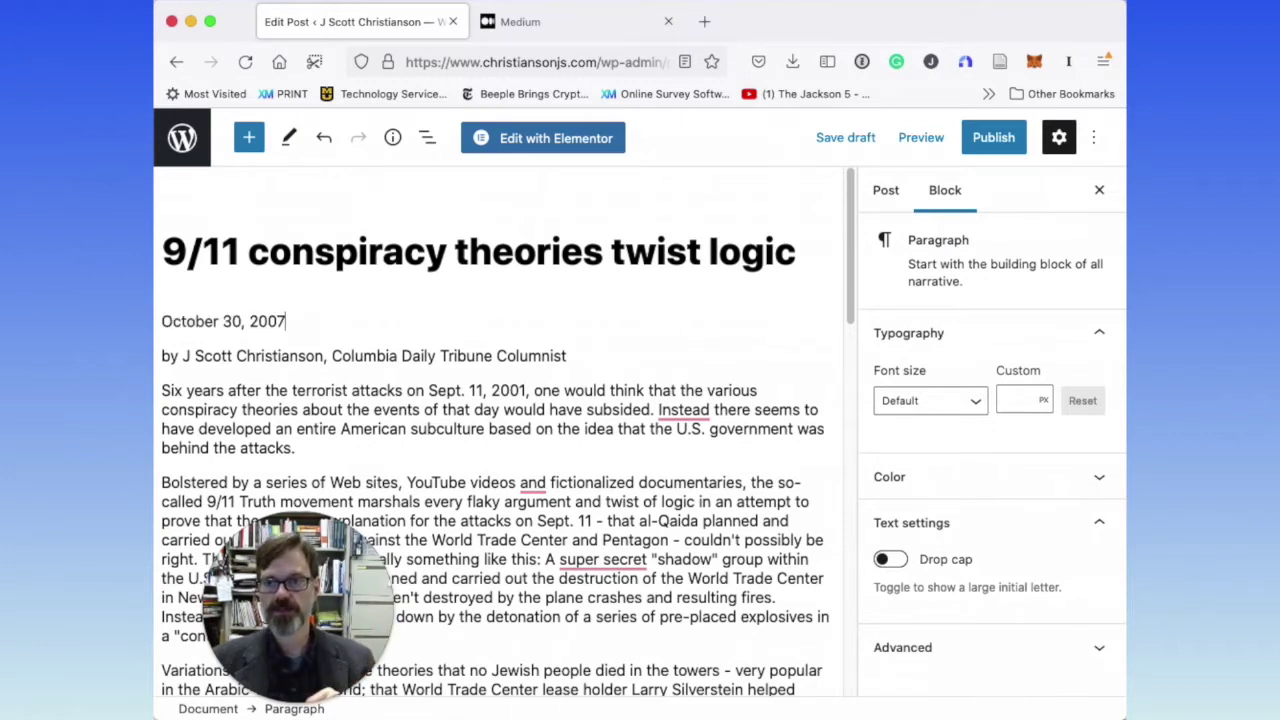
key("super+z")
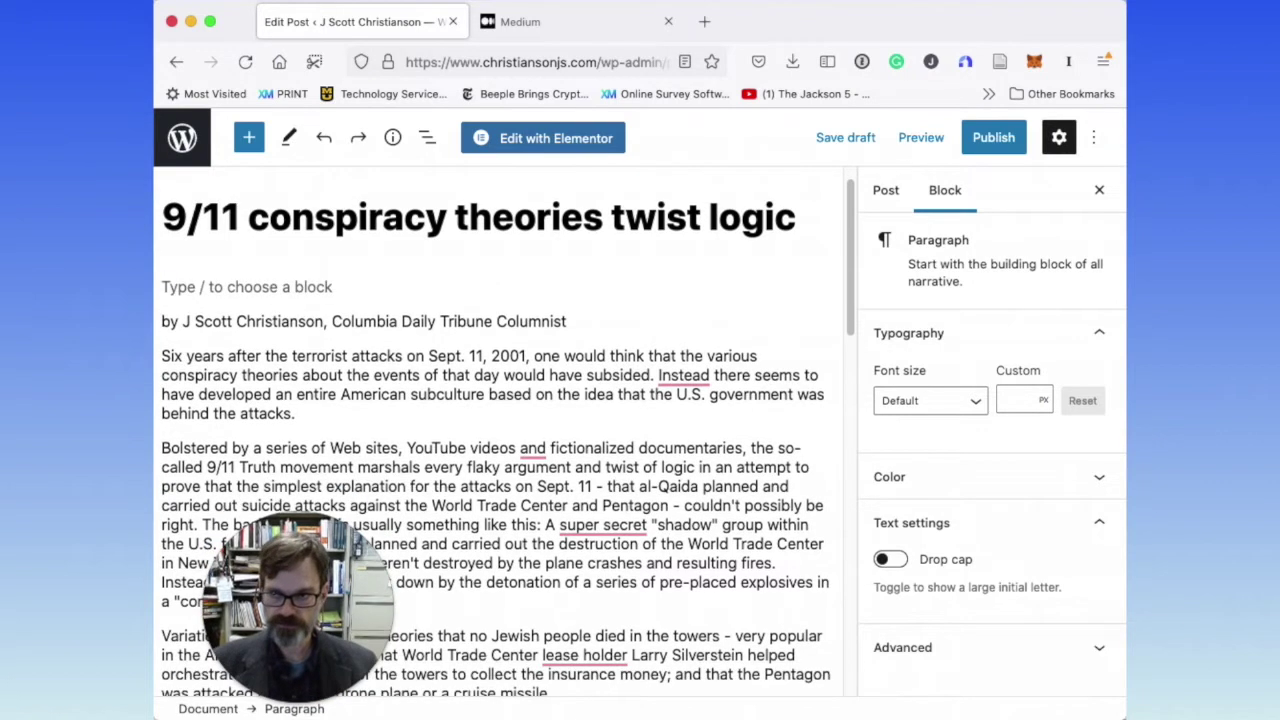
key("super+z")
Add an empty block directly below the post title
left_click(806, 222)
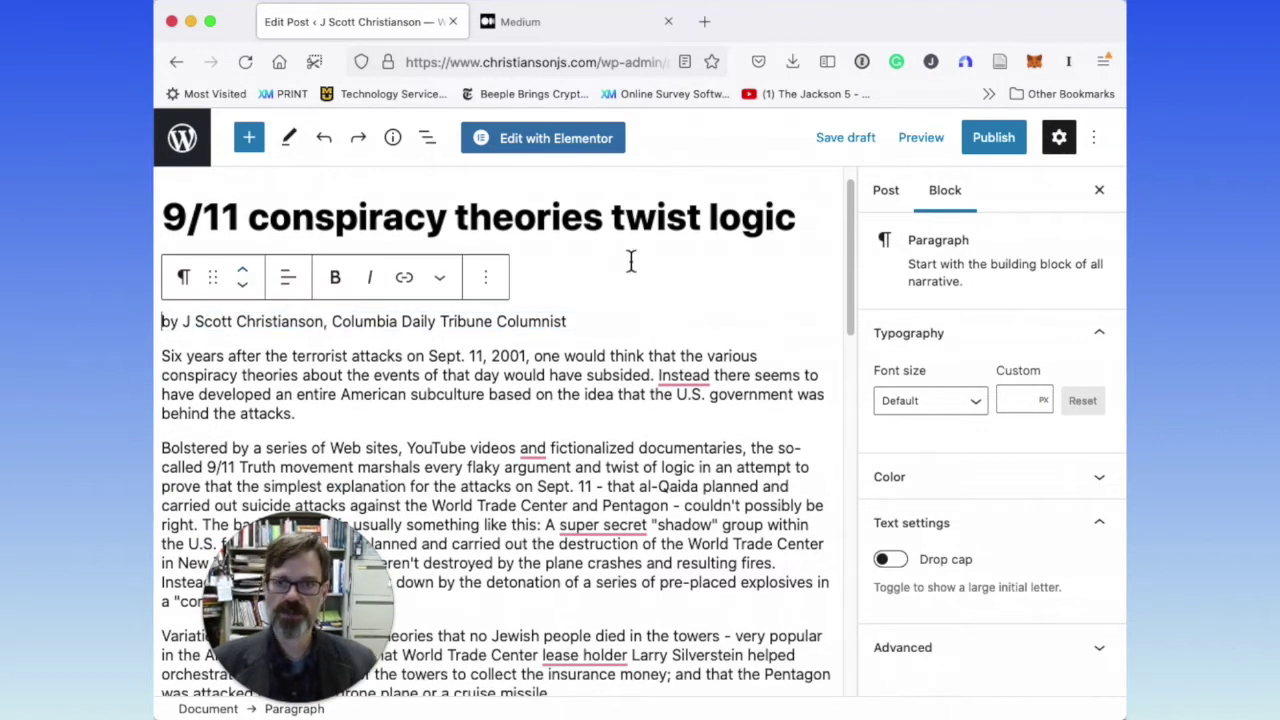
key("Return")
left_click(325, 290)
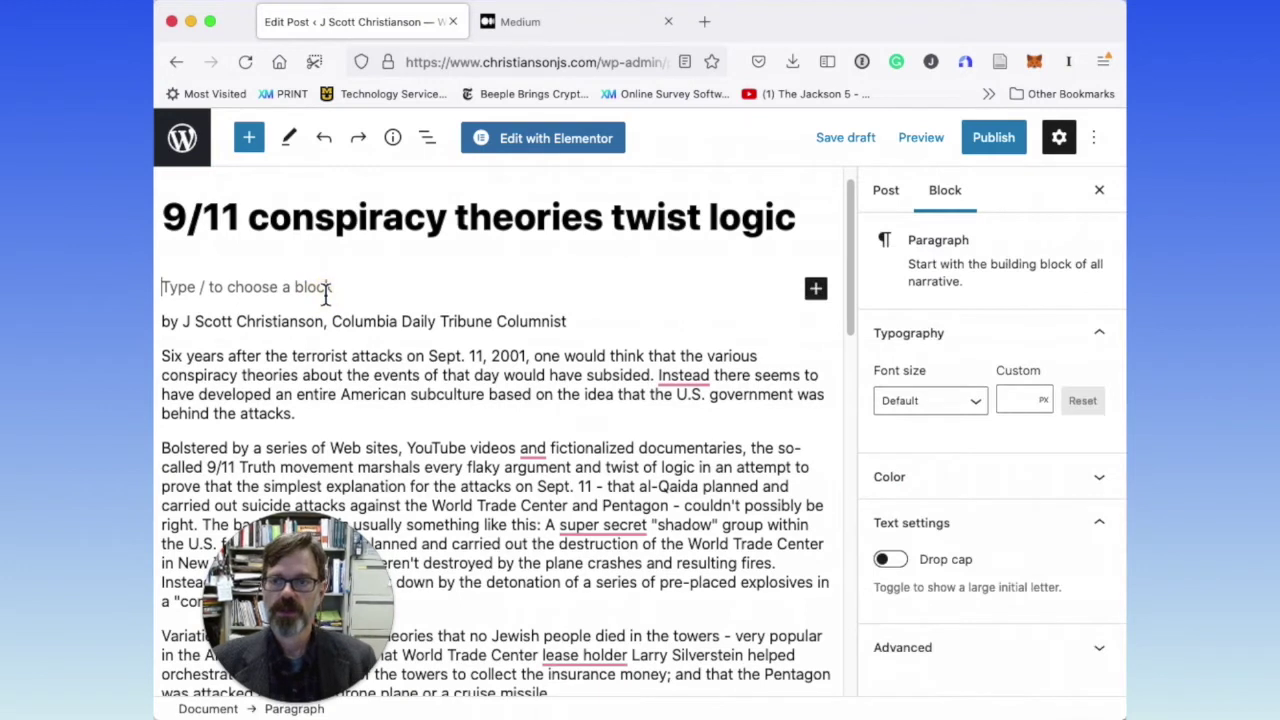
Insert a Custom HTML block holding the pasted time tag for October 30, 2007
left_click(817, 293)
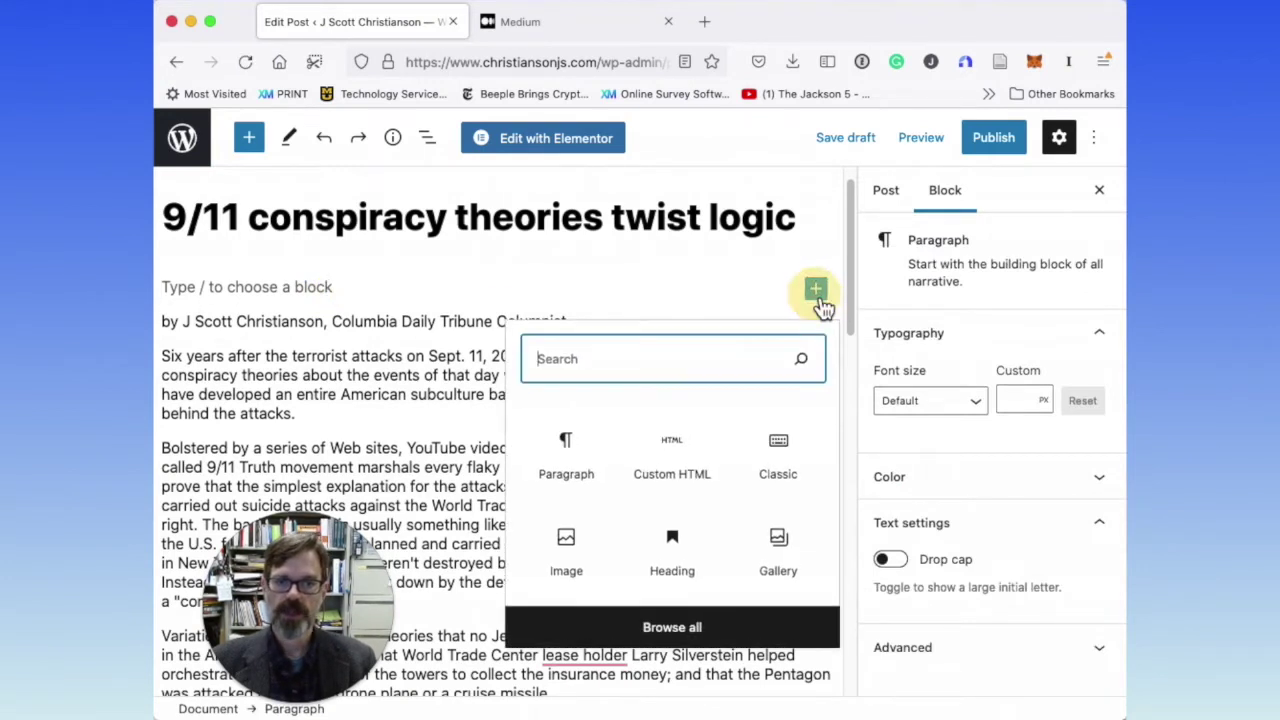
left_click(694, 475)
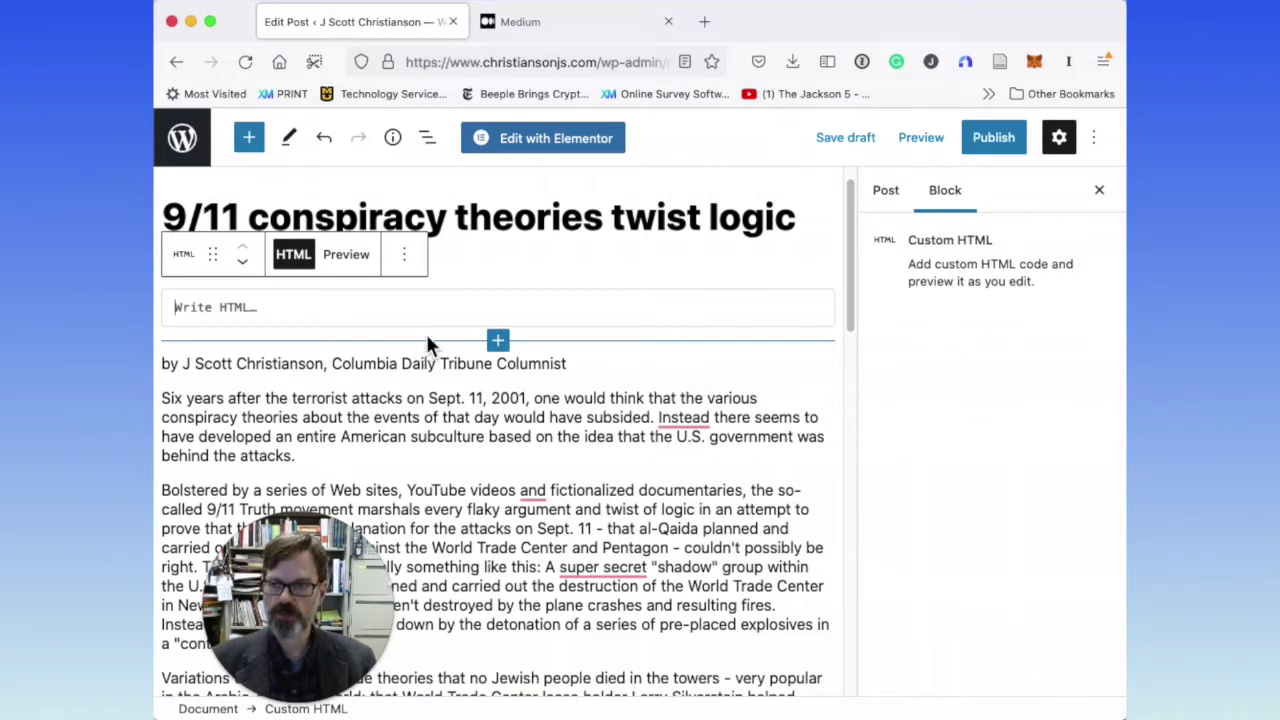
key("super+v")
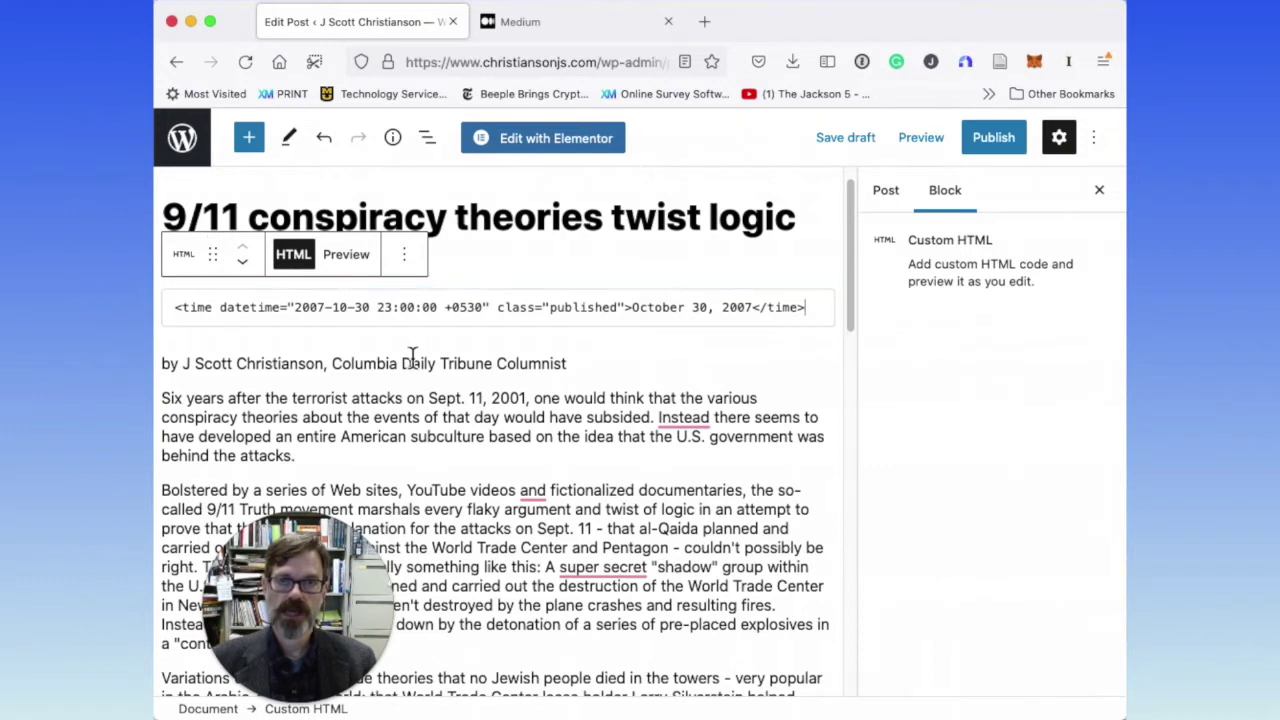
Check the tag's datetime year, month and day 30 against the displayed date October 30, 2007
mouse_move(413, 358)
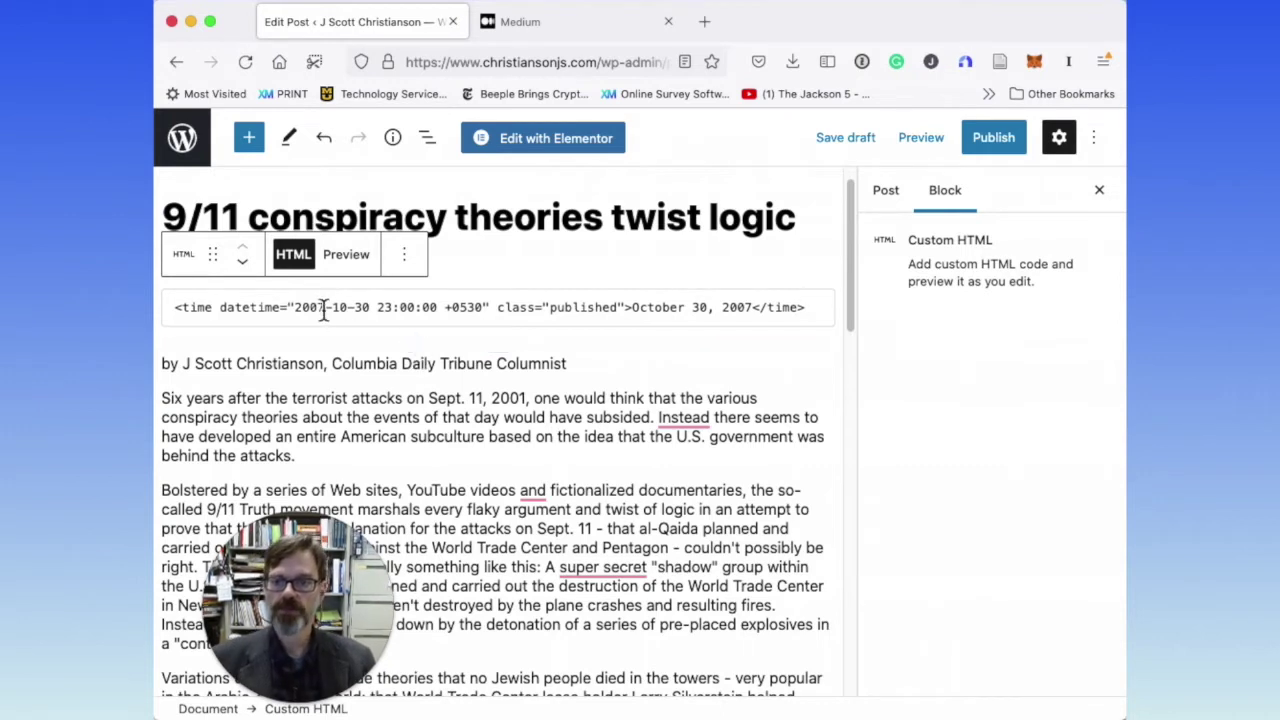
left_click_drag(324, 308, 297, 313)
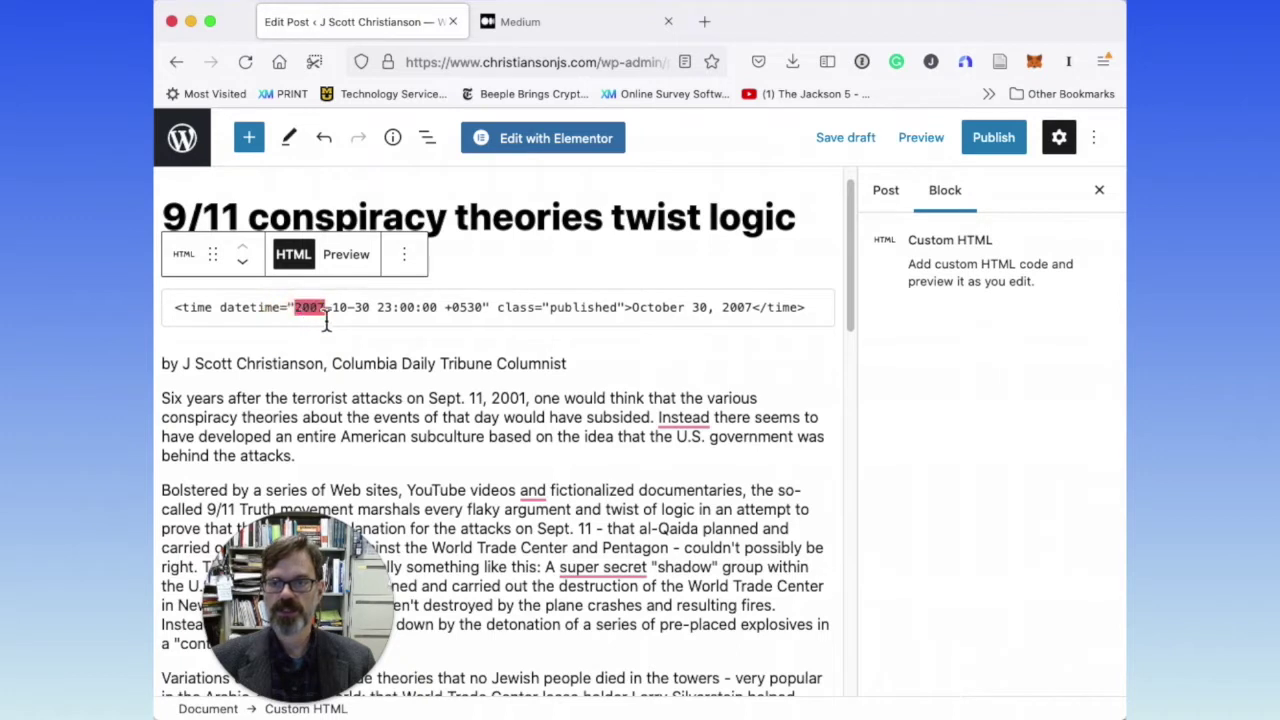
left_click(340, 305)
double_click(337, 306)
left_click(370, 313)
left_click_drag(370, 313, 364, 312)
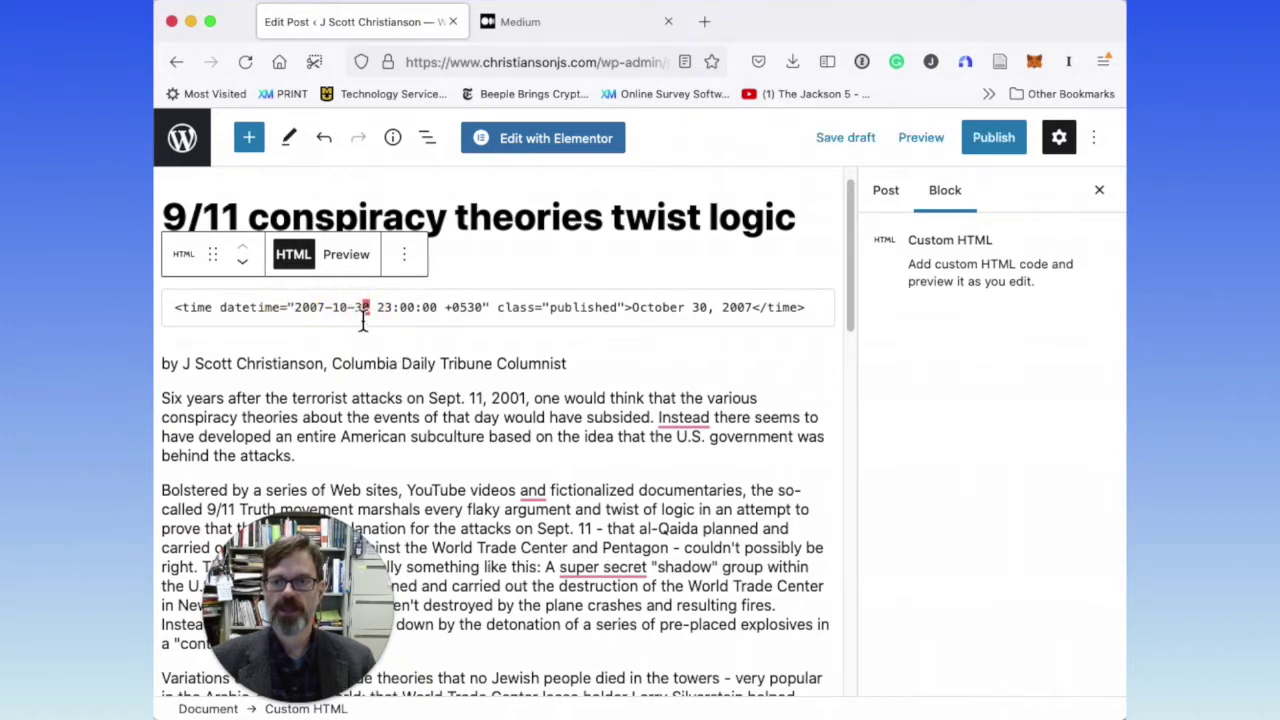
double_click(363, 310)
left_click_drag(632, 308, 758, 316)
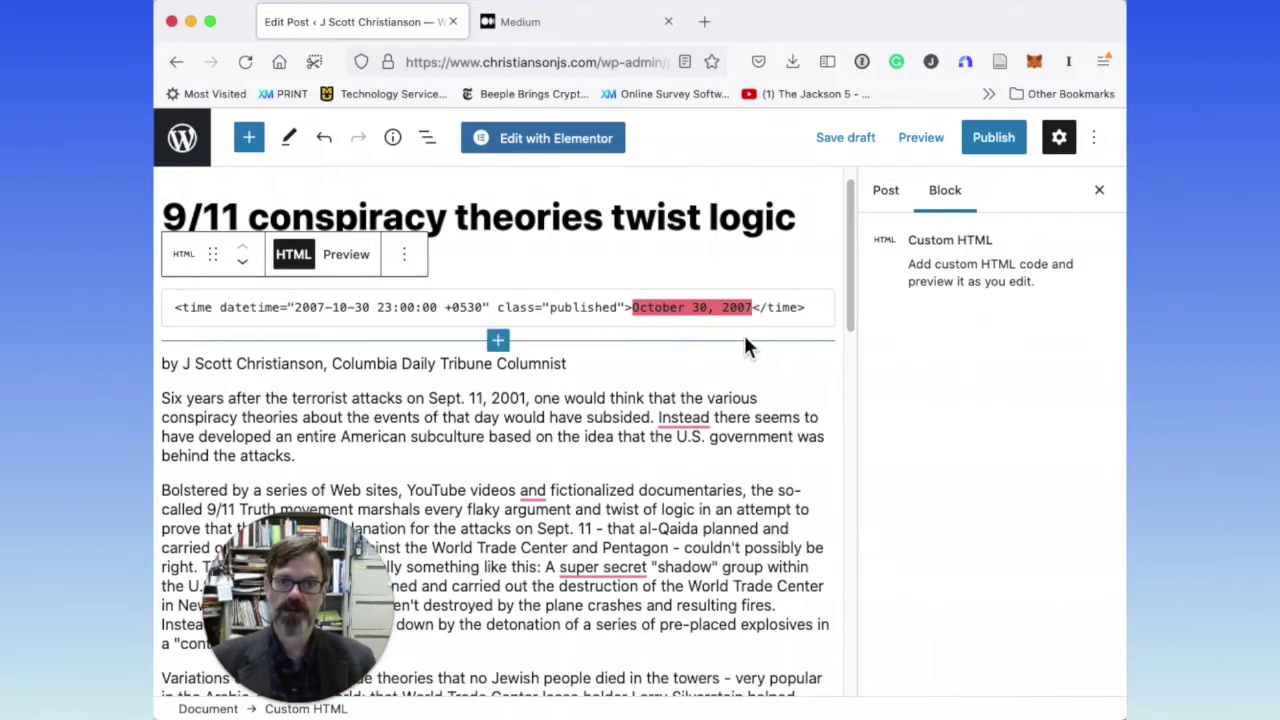
left_click(729, 311)
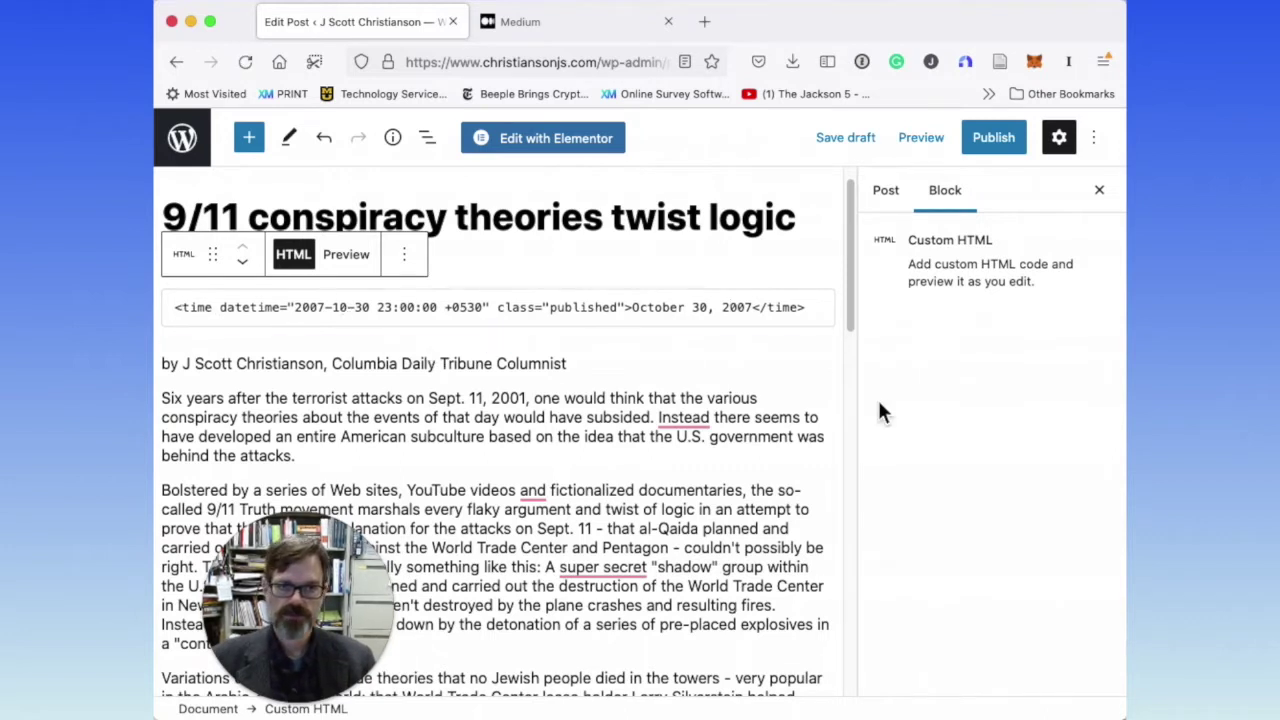
Publish '9/11 conspiracy theories twist logic', copy its live link, and return to Medium
left_click(1001, 148)
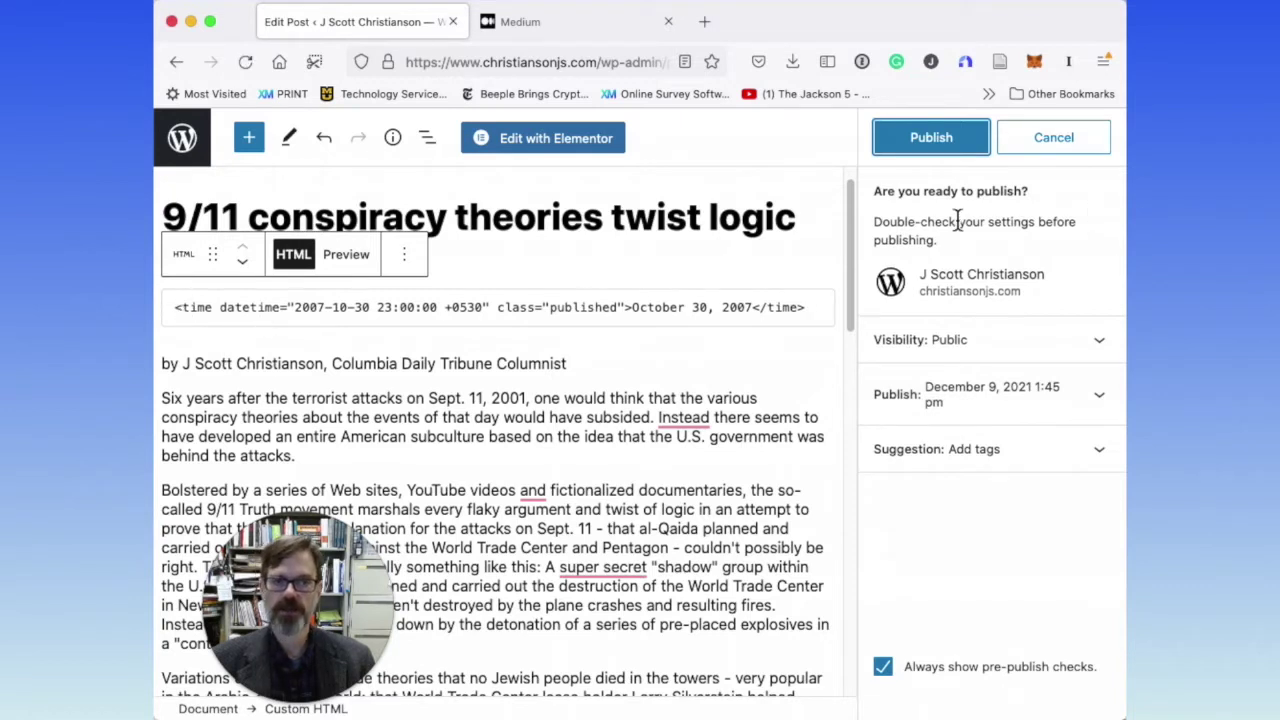
left_click(955, 145)
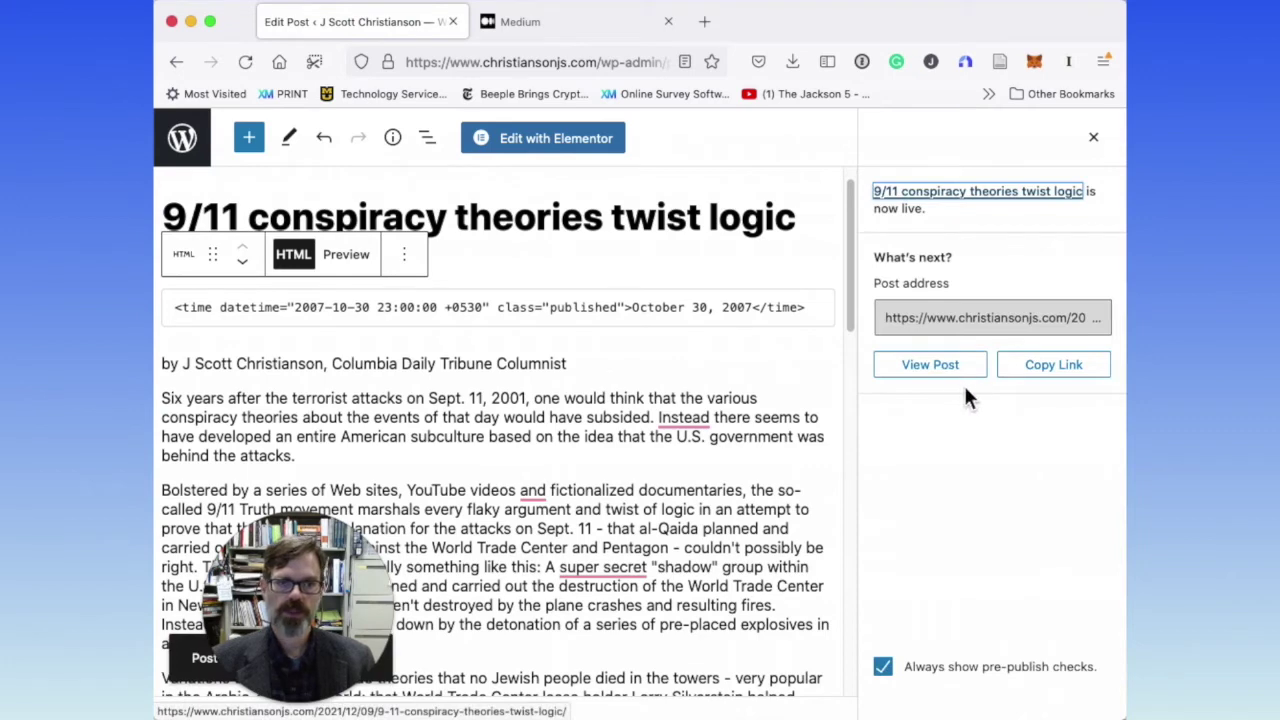
left_click(1050, 368)
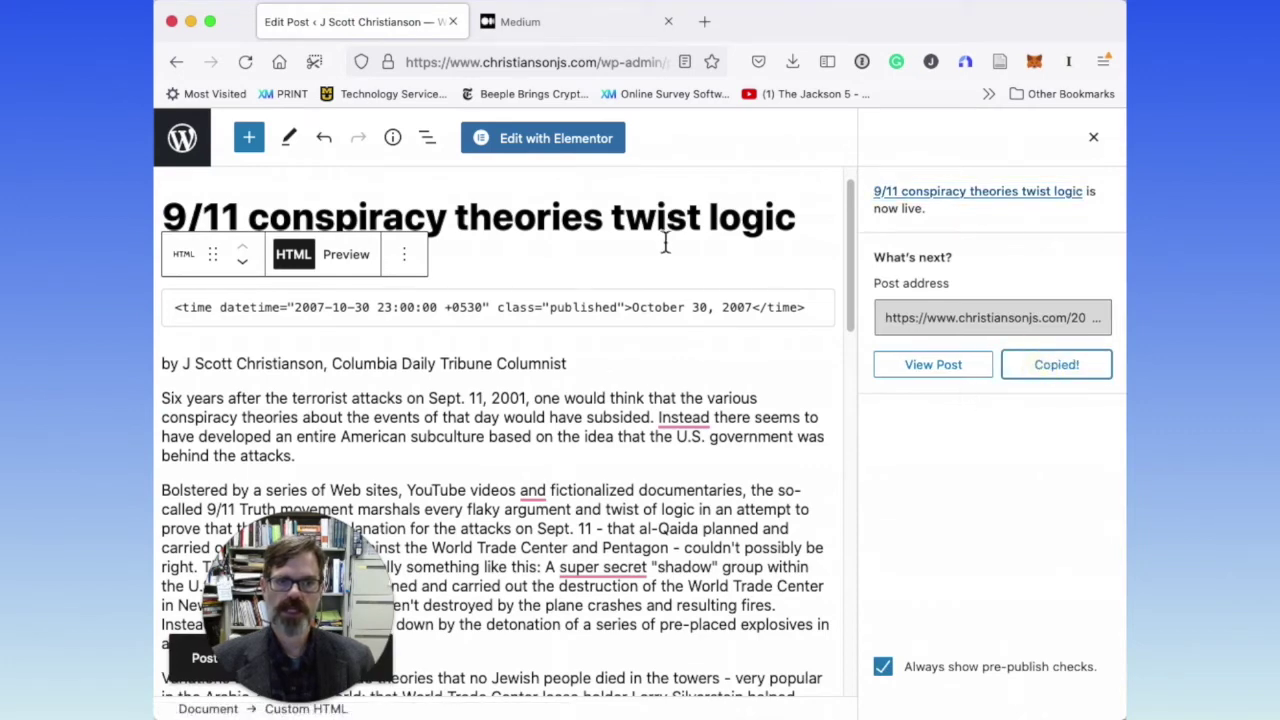
left_click(520, 26)
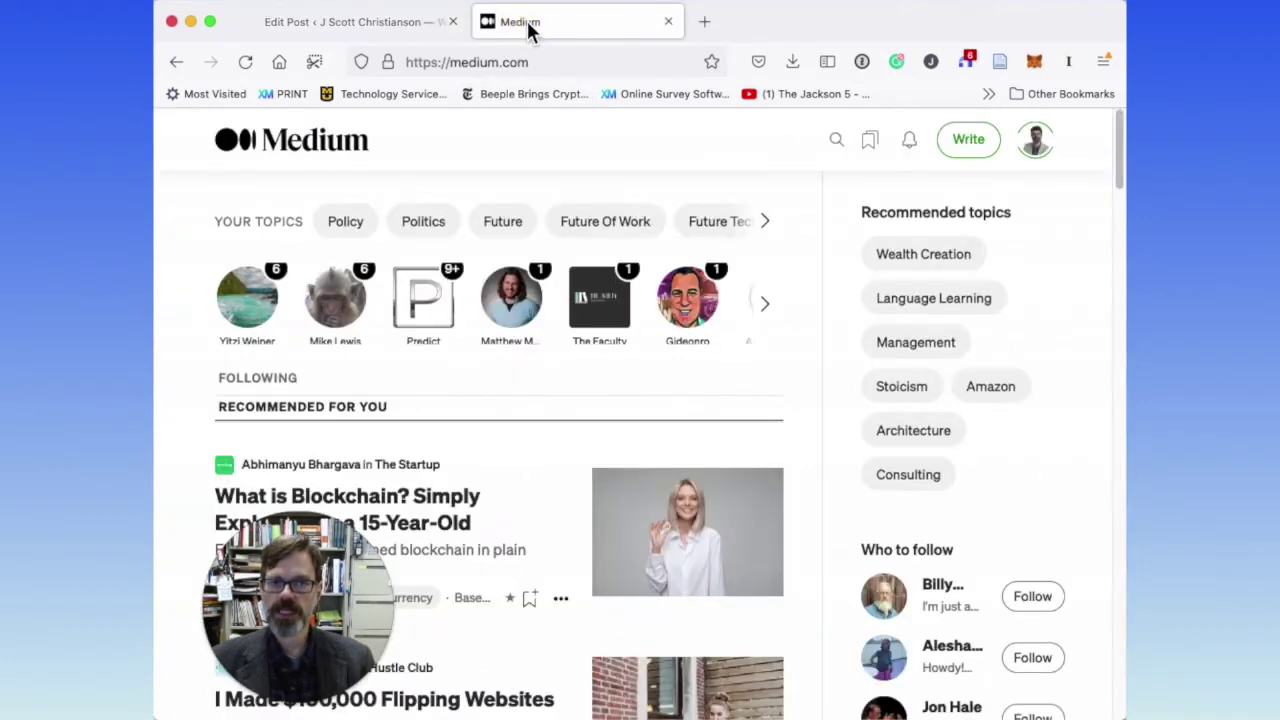
From Medium's Stories page, start an import and paste the christiansonis.com post address
left_click(1040, 145)
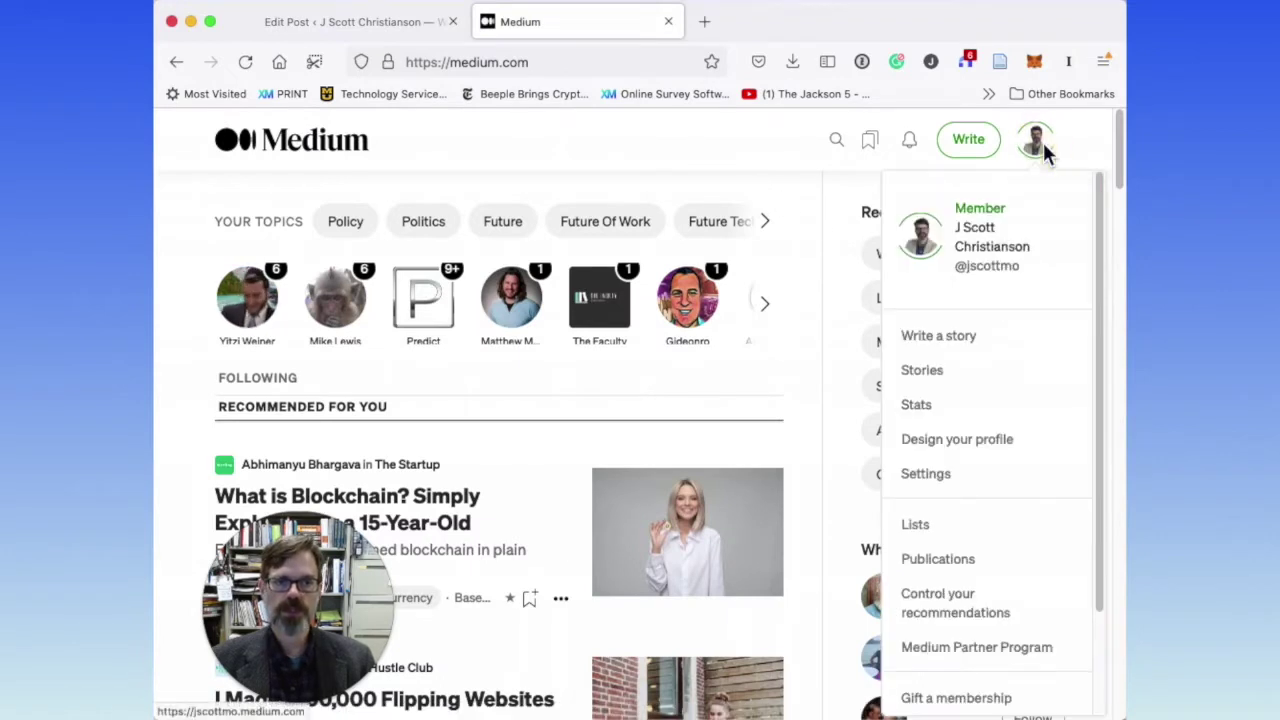
left_click(937, 376)
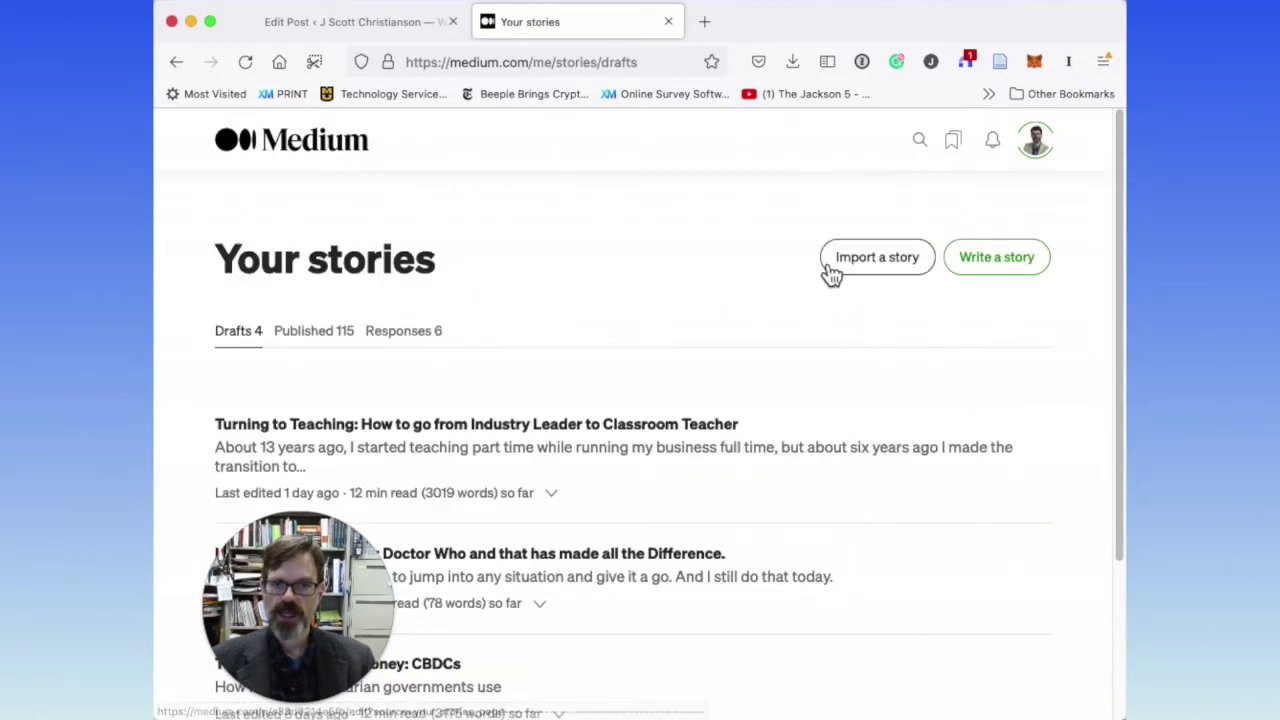
left_click(845, 258)
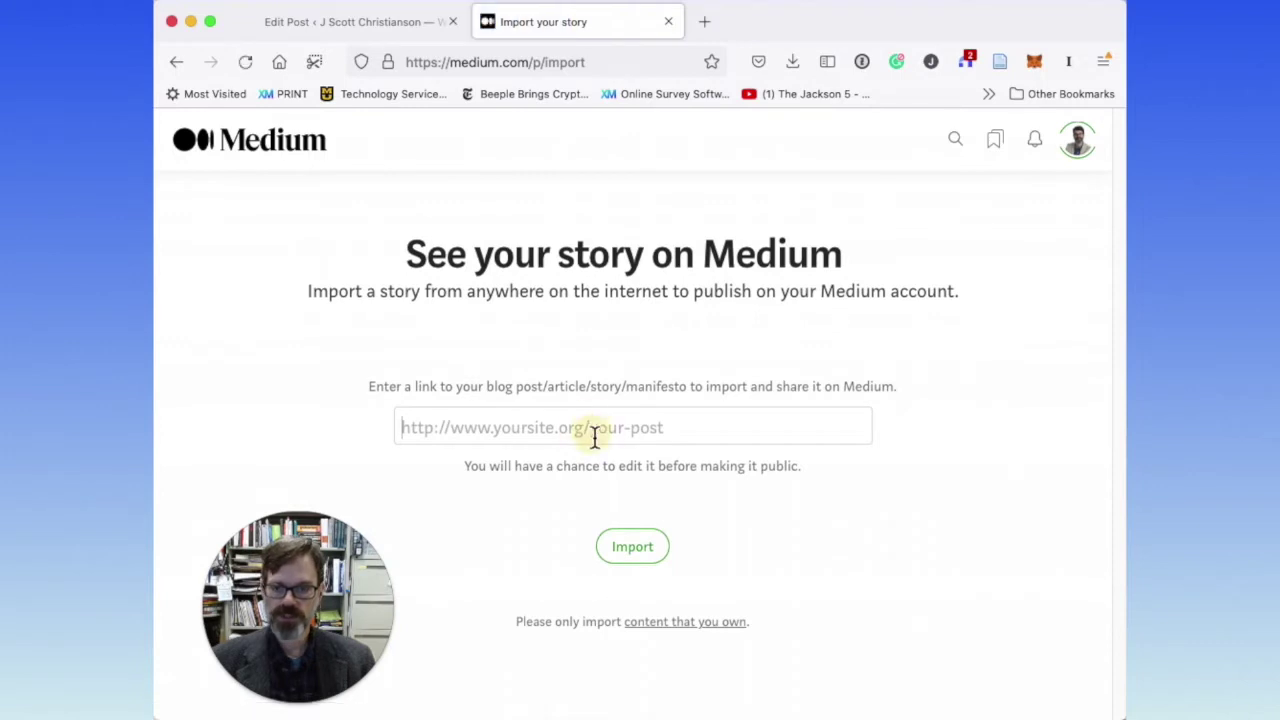
key("super+v")
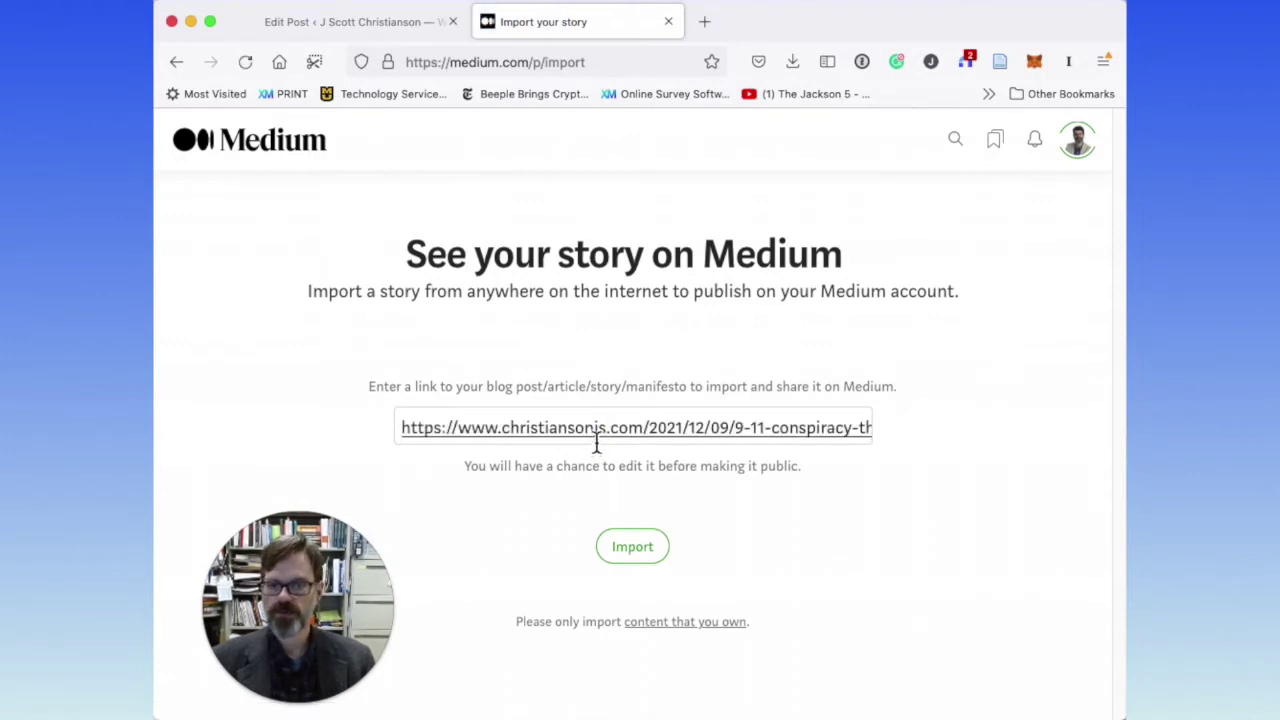
Import the post from the pasted address and view the resulting '9/11 conspiracy theories twist logic' draft
left_click(632, 550)
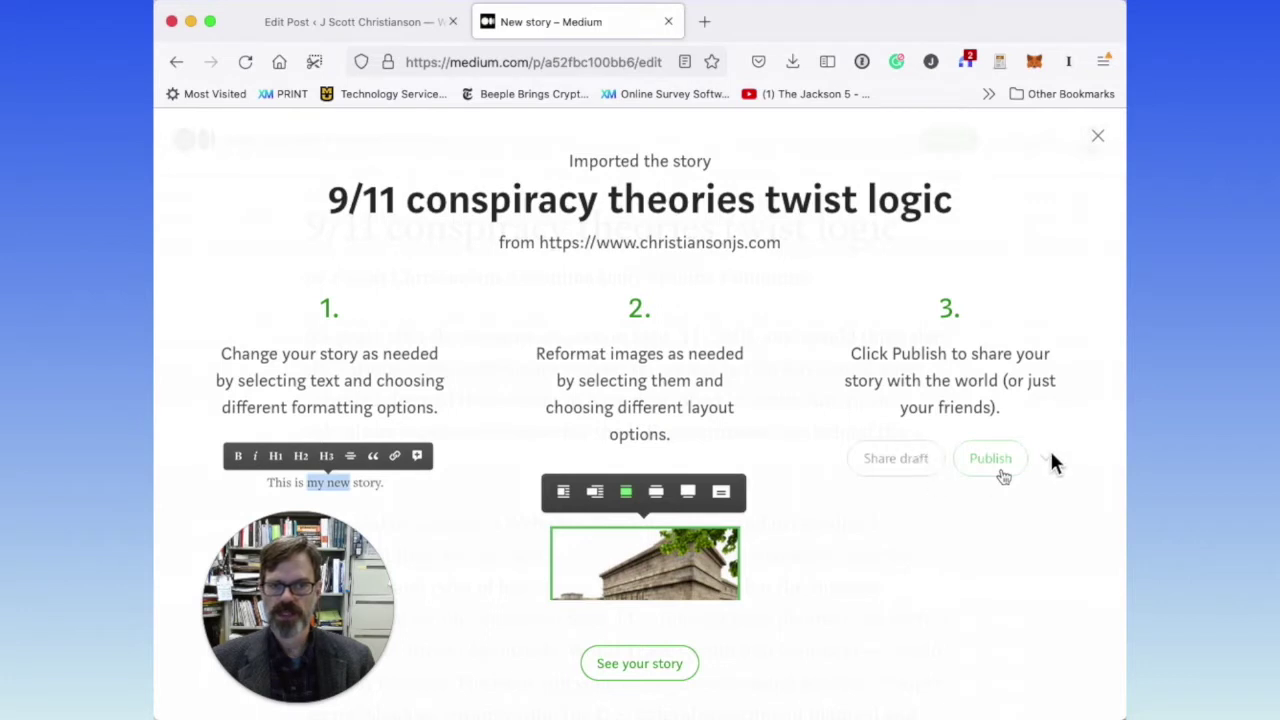
left_click(658, 668)
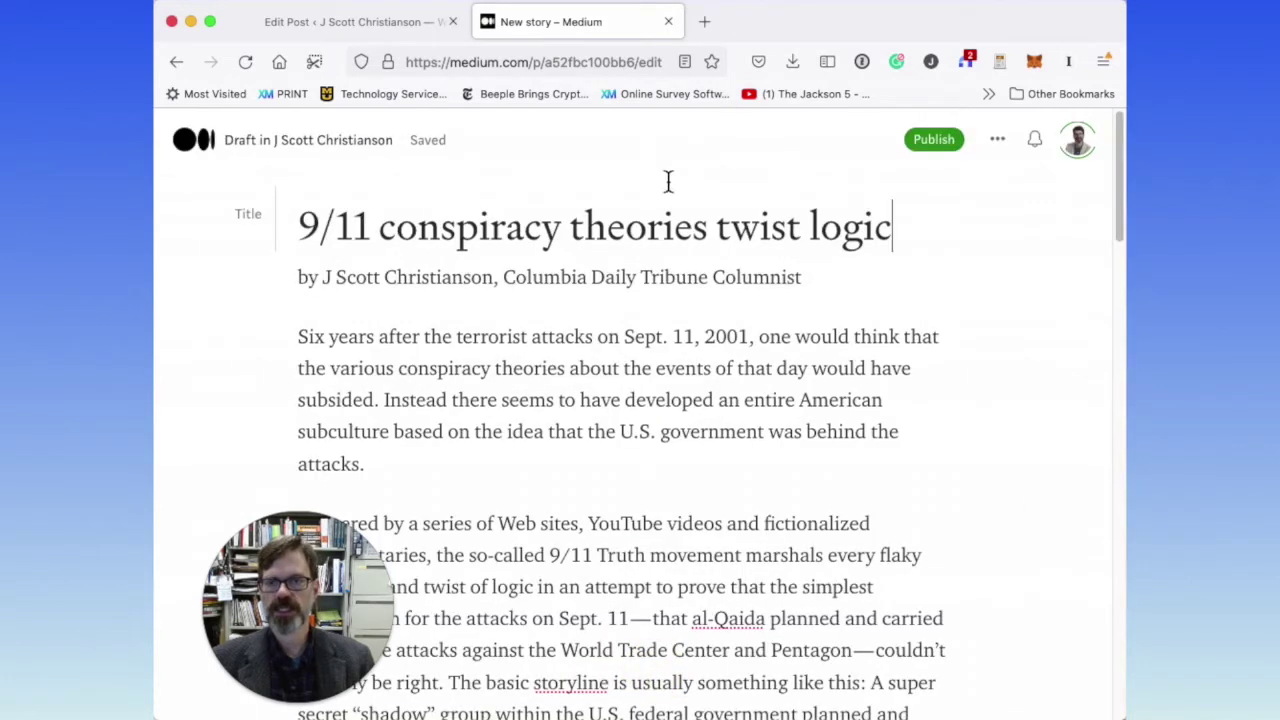
Italicize the byline under the draft's title, then scroll to the story's end
left_click_drag(817, 286, 298, 282)
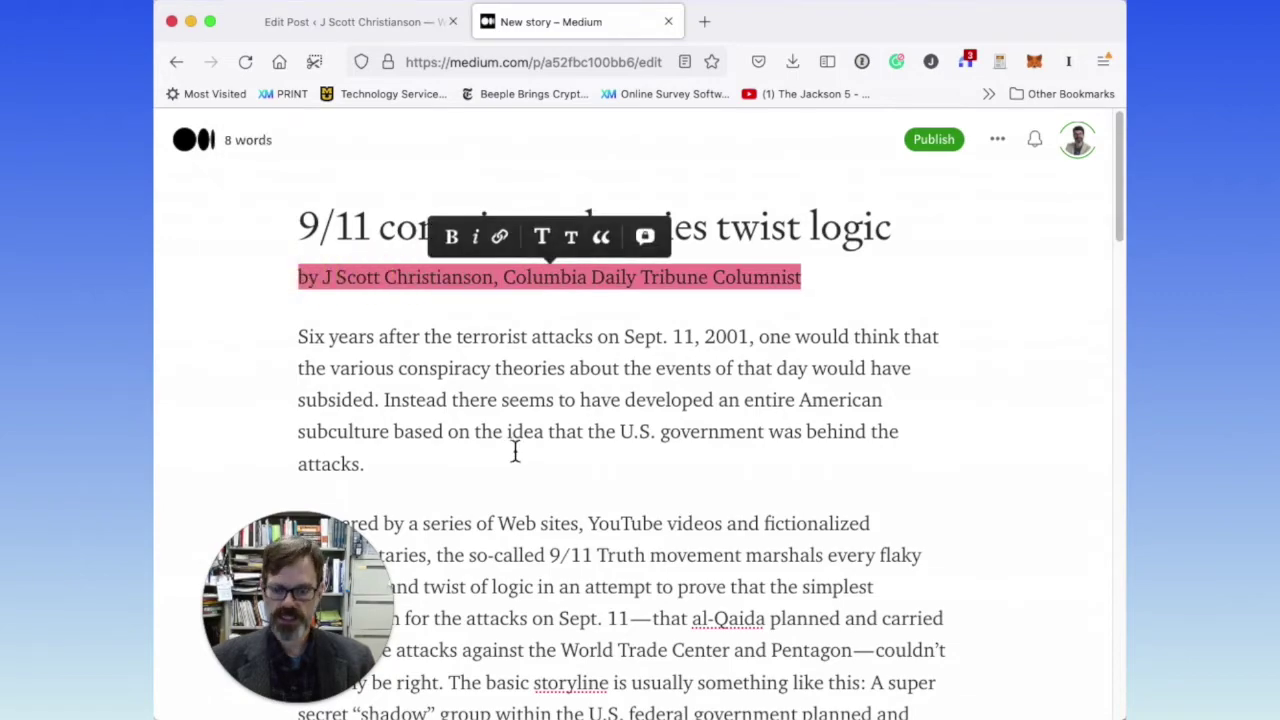
key("super+i")
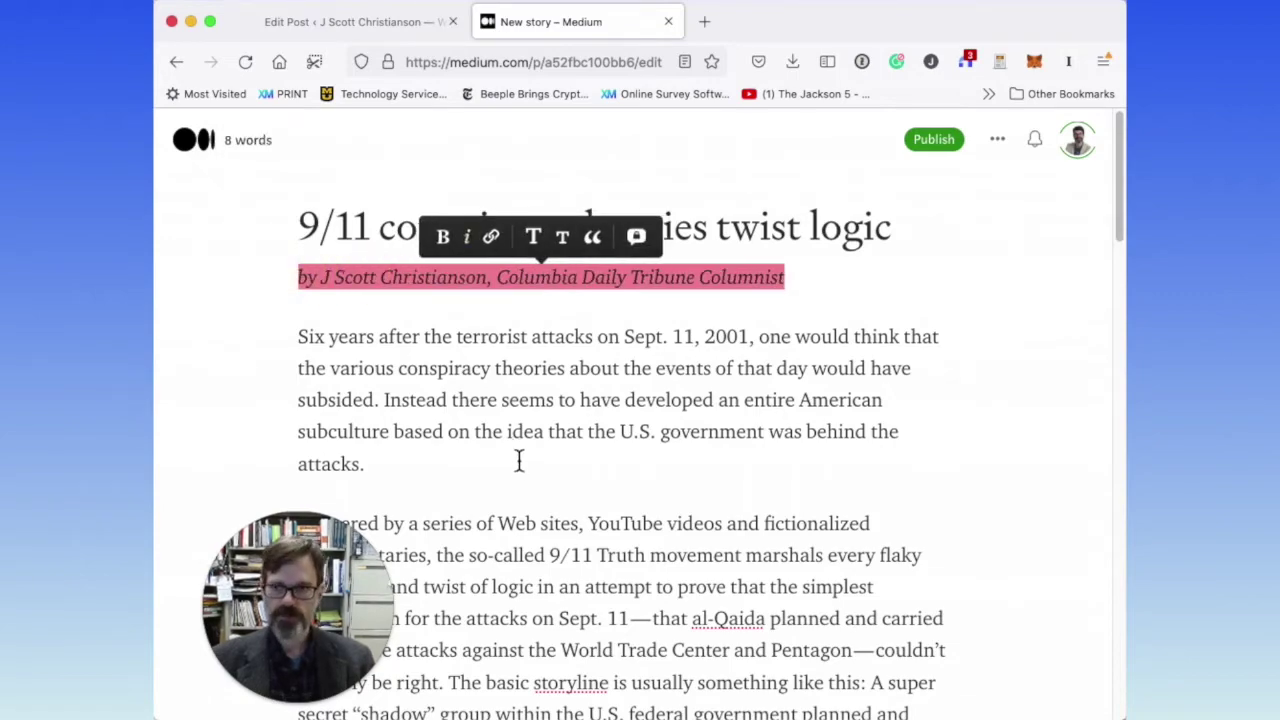
left_click(663, 491)
scroll(665, 505, "down", 20)
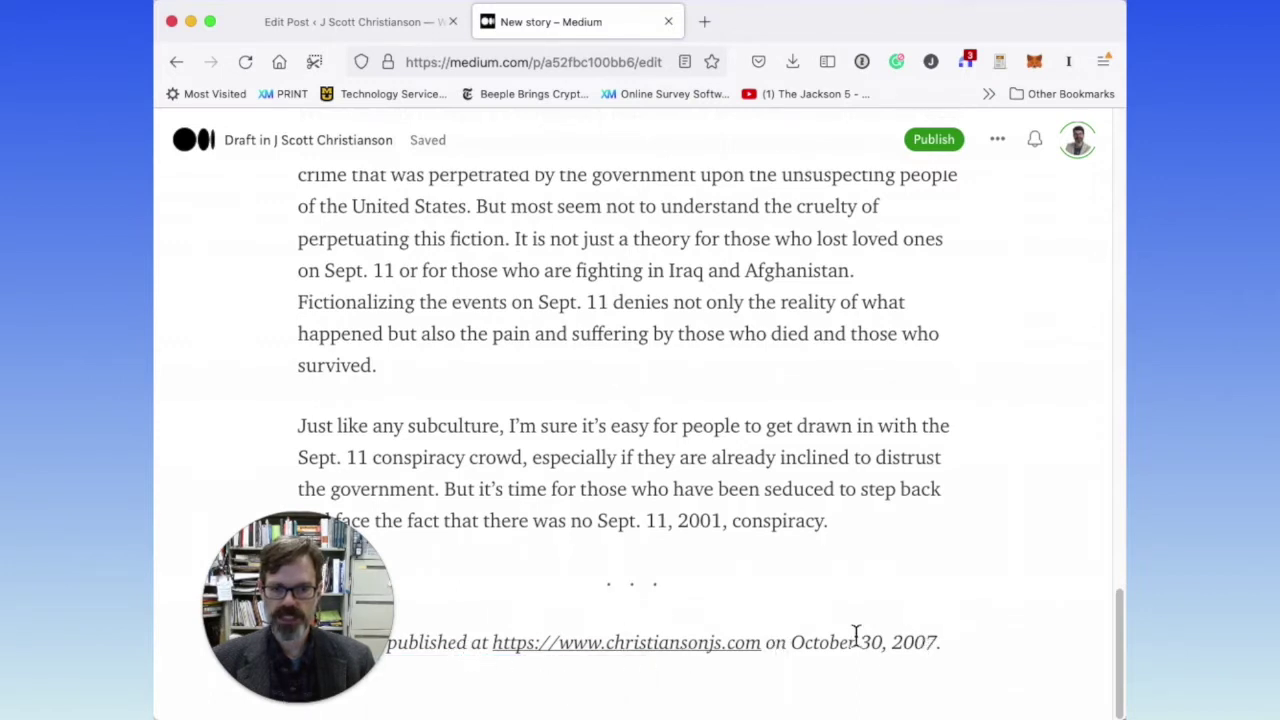
Replace the site link text in the closing line with a Columbia Daily Tribune link from clipboard history
left_click_drag(790, 648, 476, 647)
key("super+shift+v")
scroll(651, 700, "down", 10)
scroll(658, 700, "down", 8)
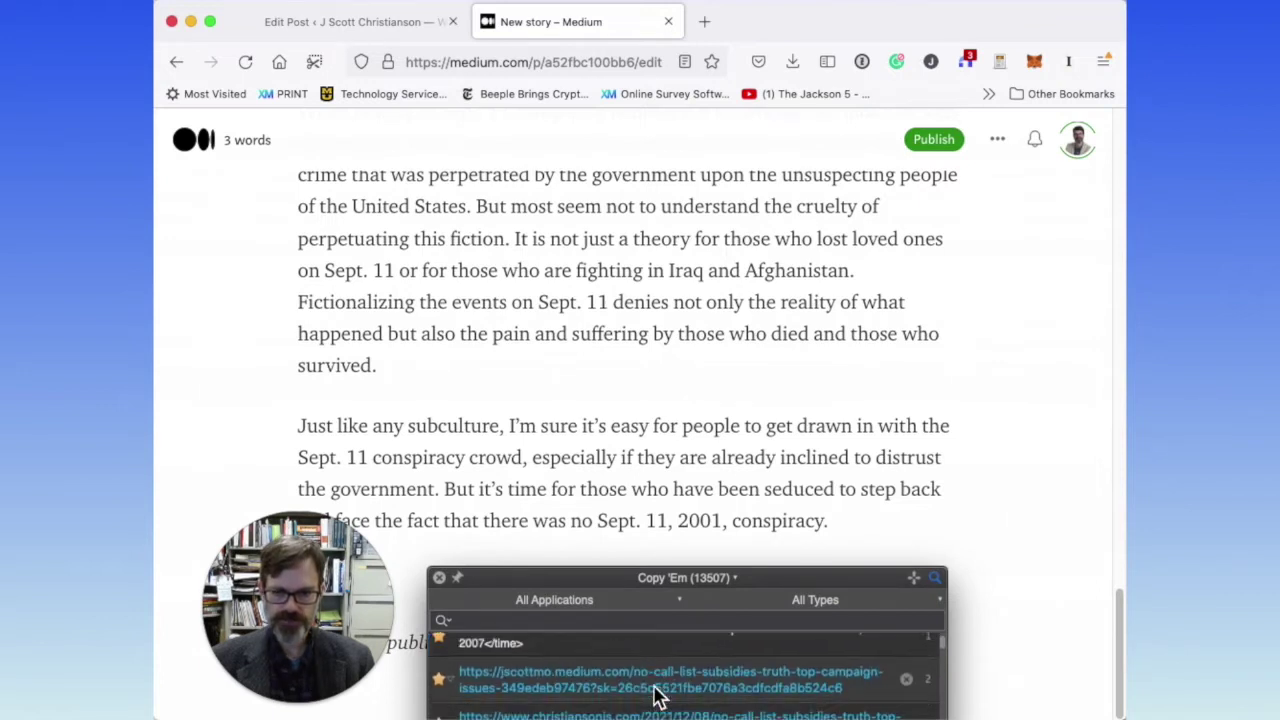
key("Return")
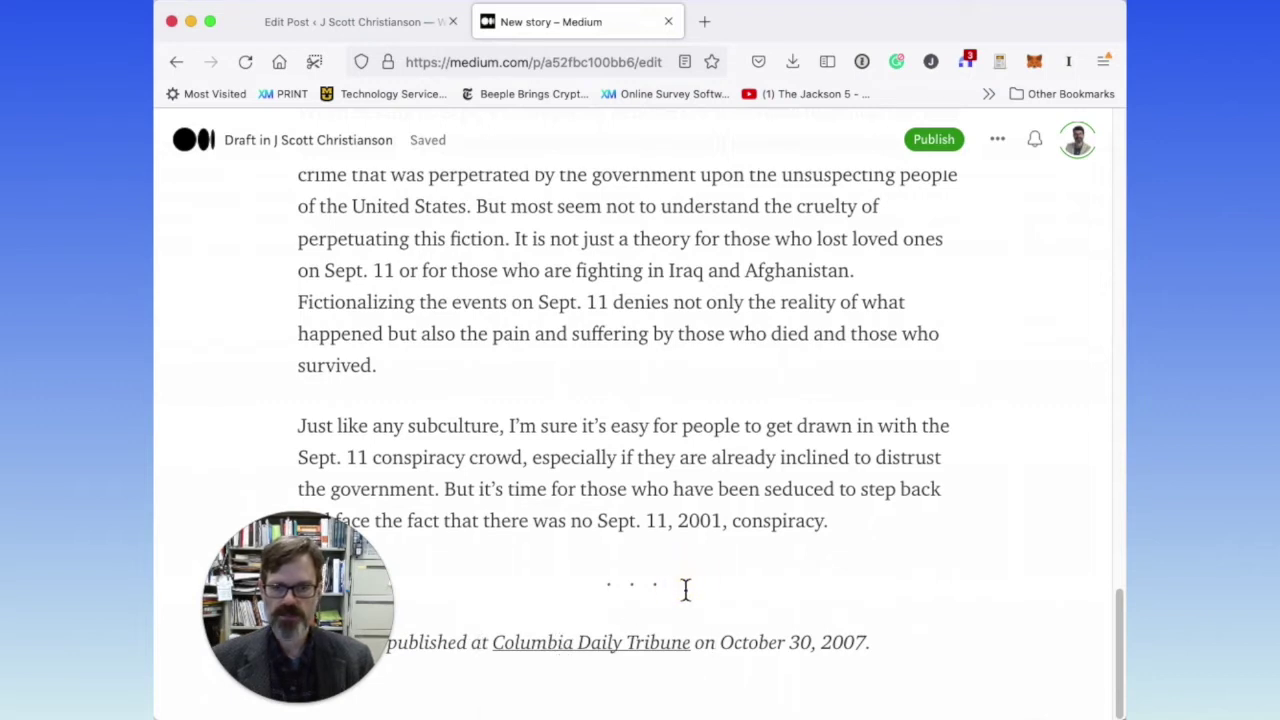
scroll(683, 586, "up", 1)
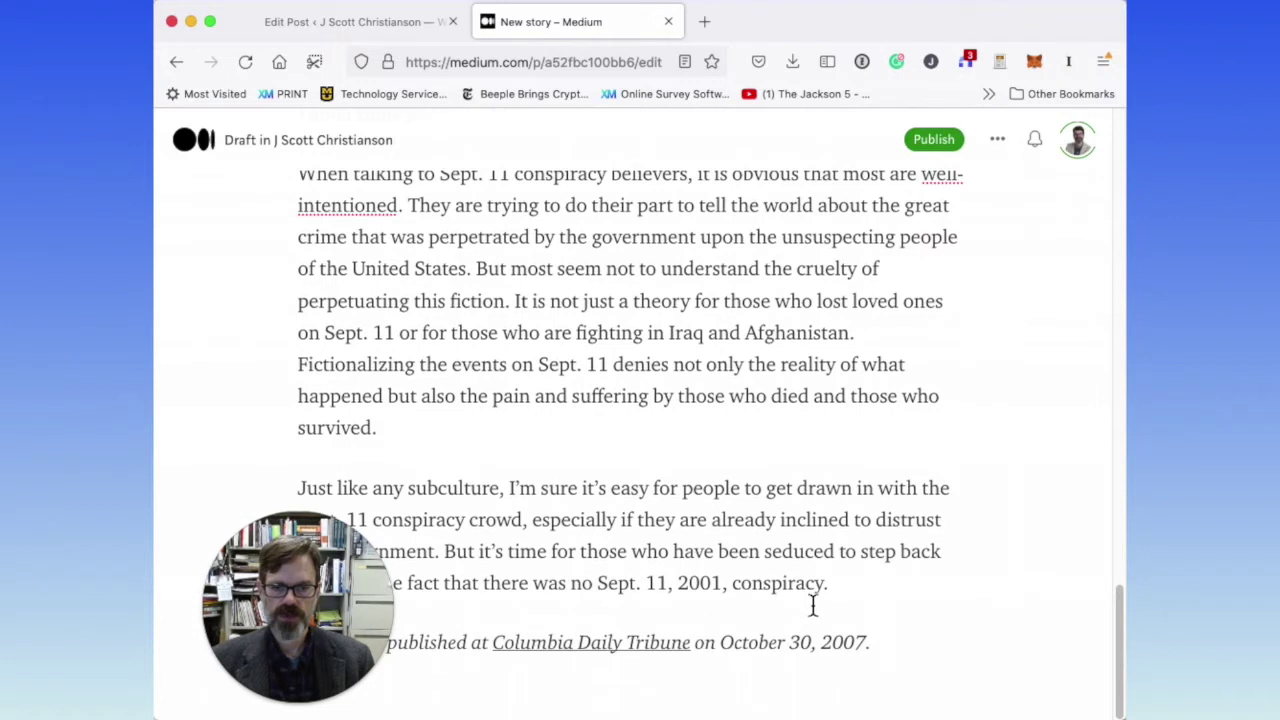
Paste the author bio as a new paragraph below the Originally published caption
left_click(882, 645)
key("Return")
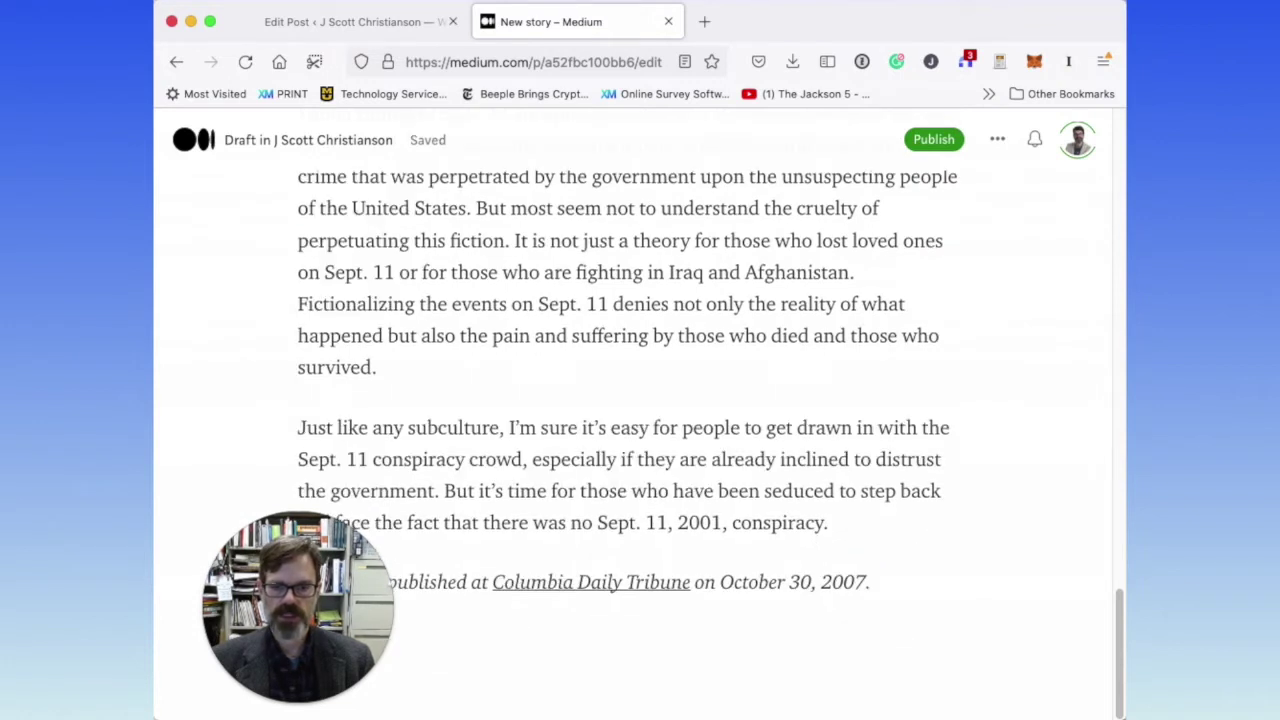
scroll(881, 645, "down", 1)
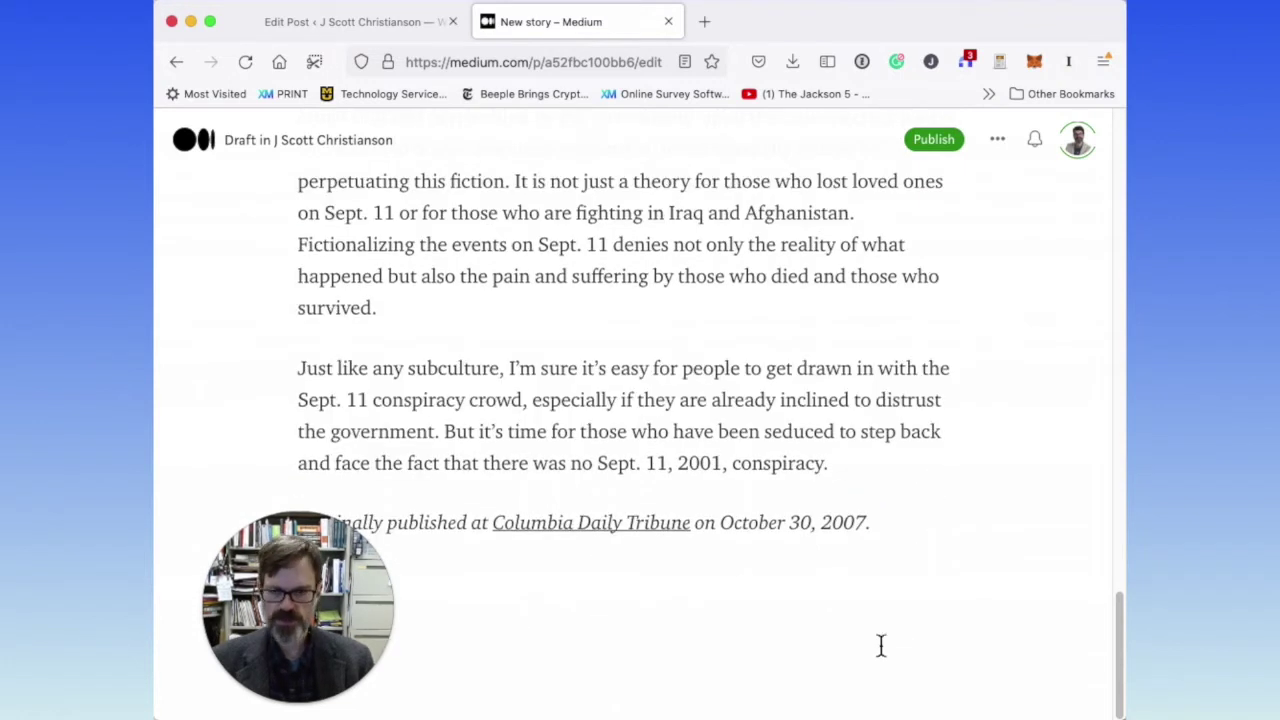
key("super+v")
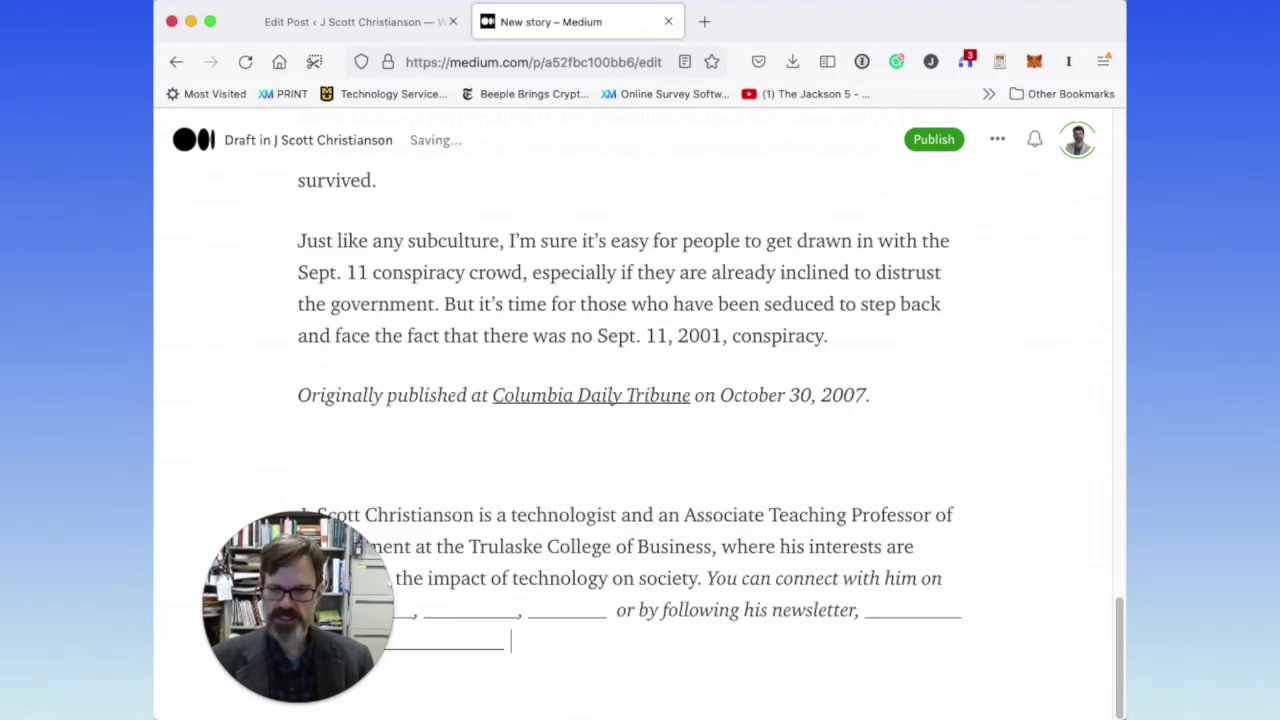
Insert a section divider on the empty line above the bio
left_click(529, 450)
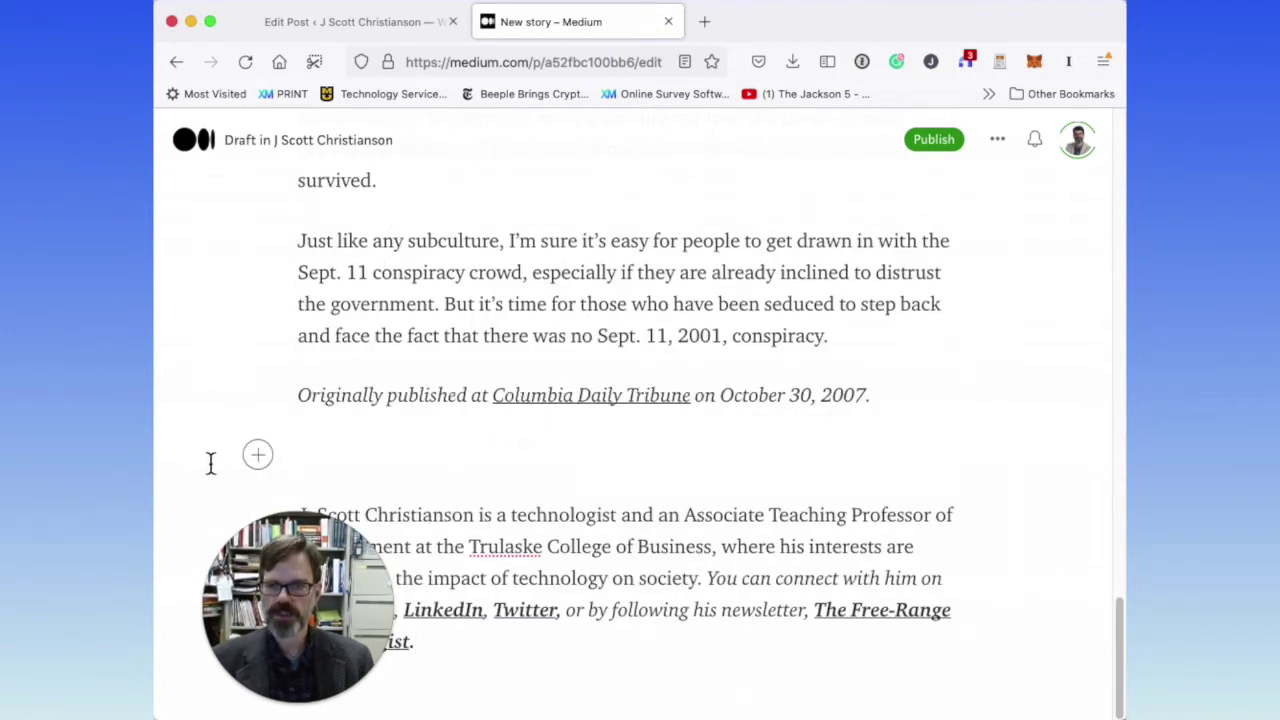
left_click(257, 454)
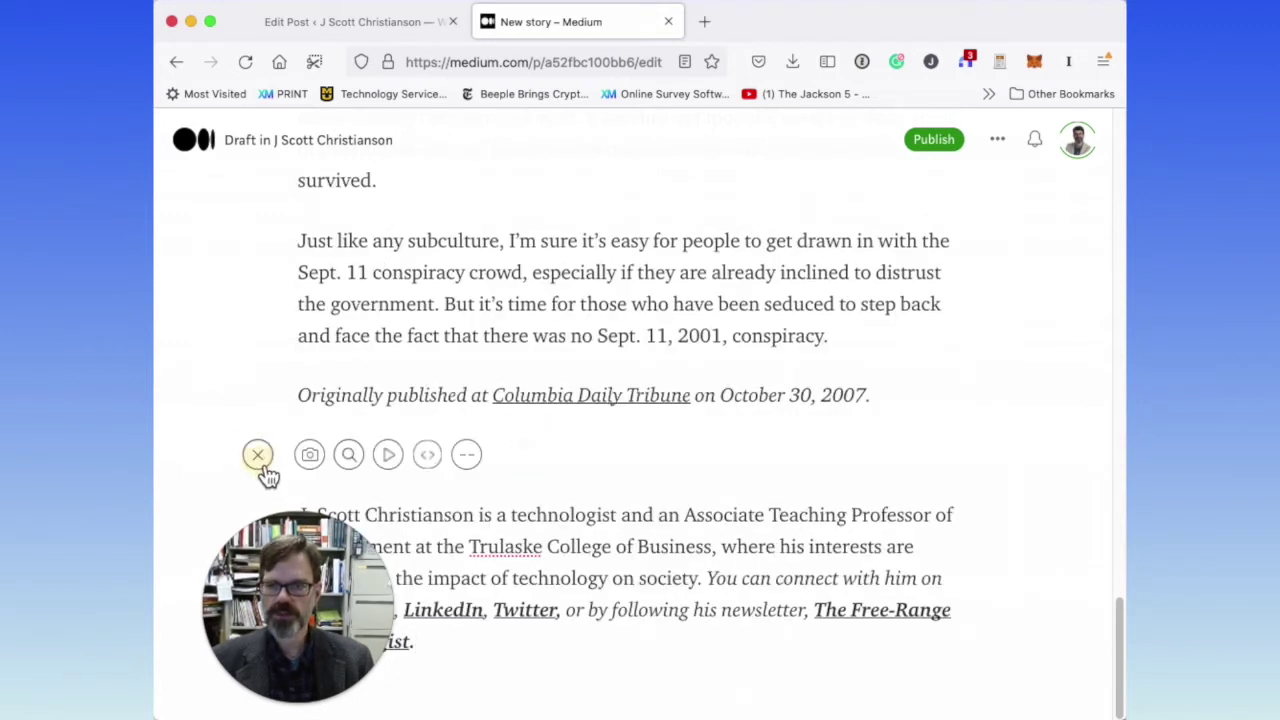
left_click(468, 454)
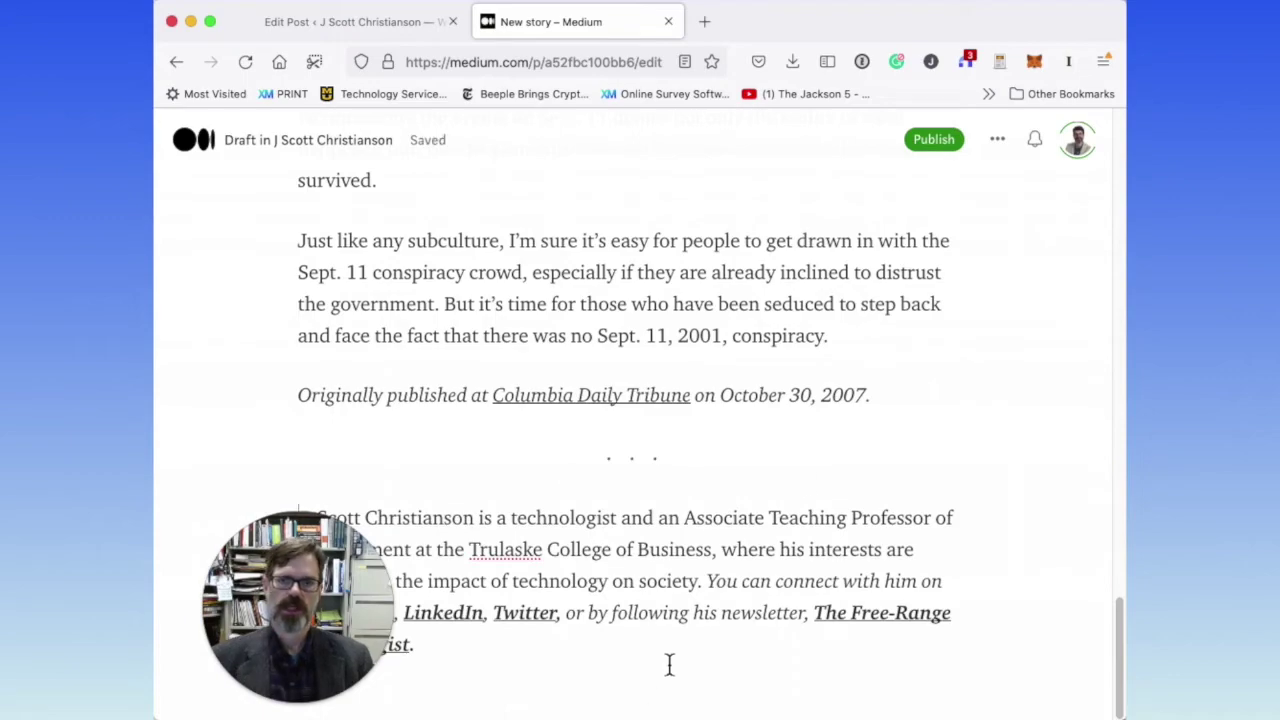
scroll(846, 474, "up", 10)
scroll(847, 474, "up", 10)
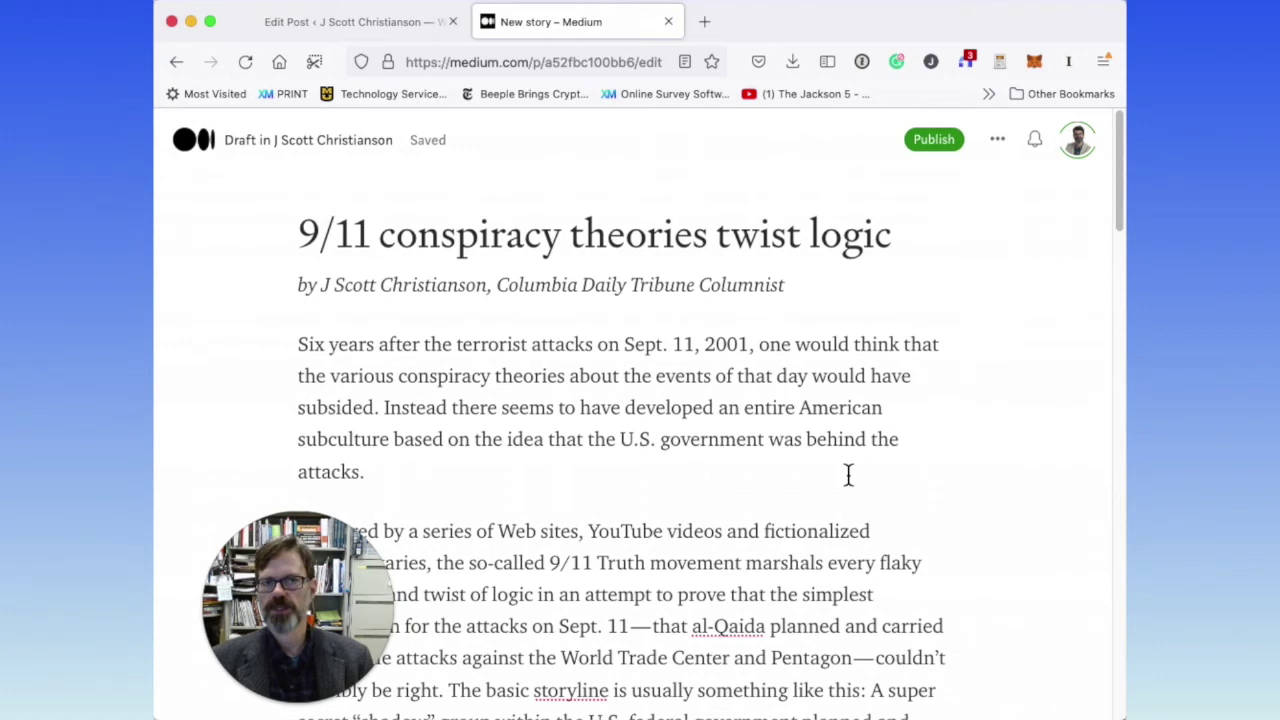
In the publish settings, add tags Archive, Missouri Politics, Columbia Daily Tribune and 911 Attacks
left_click(934, 142)
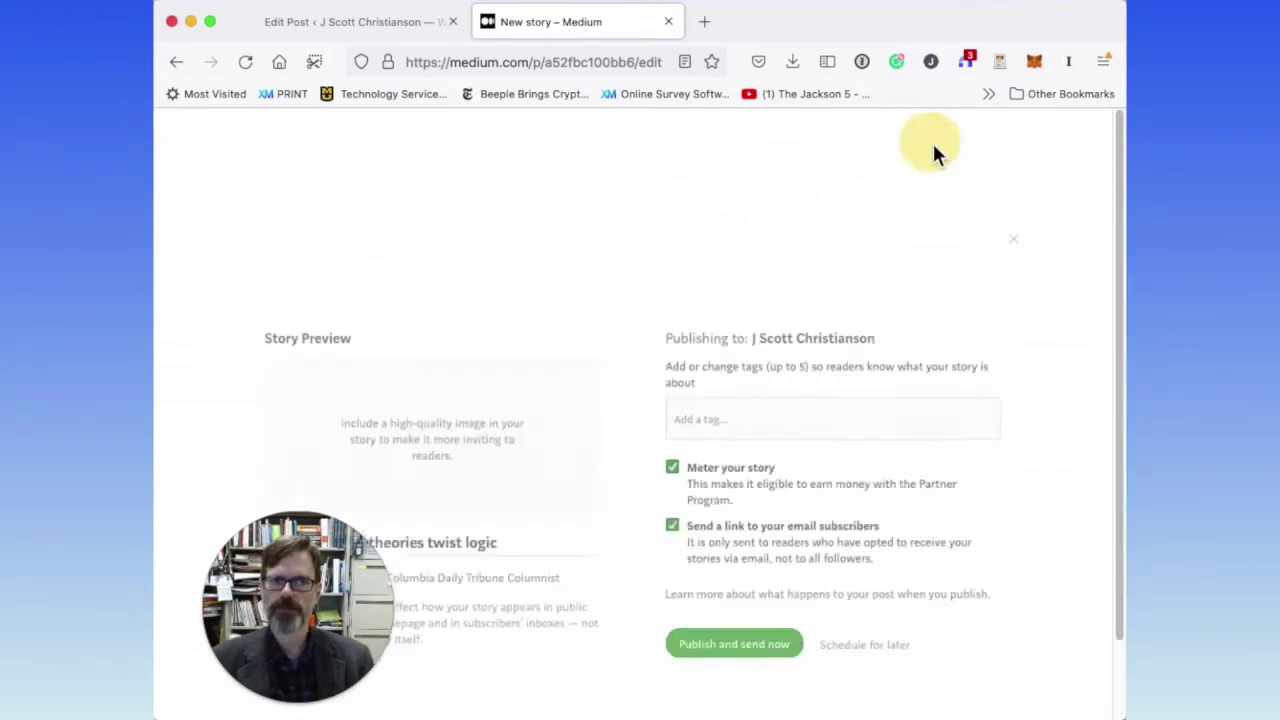
type("Archive")
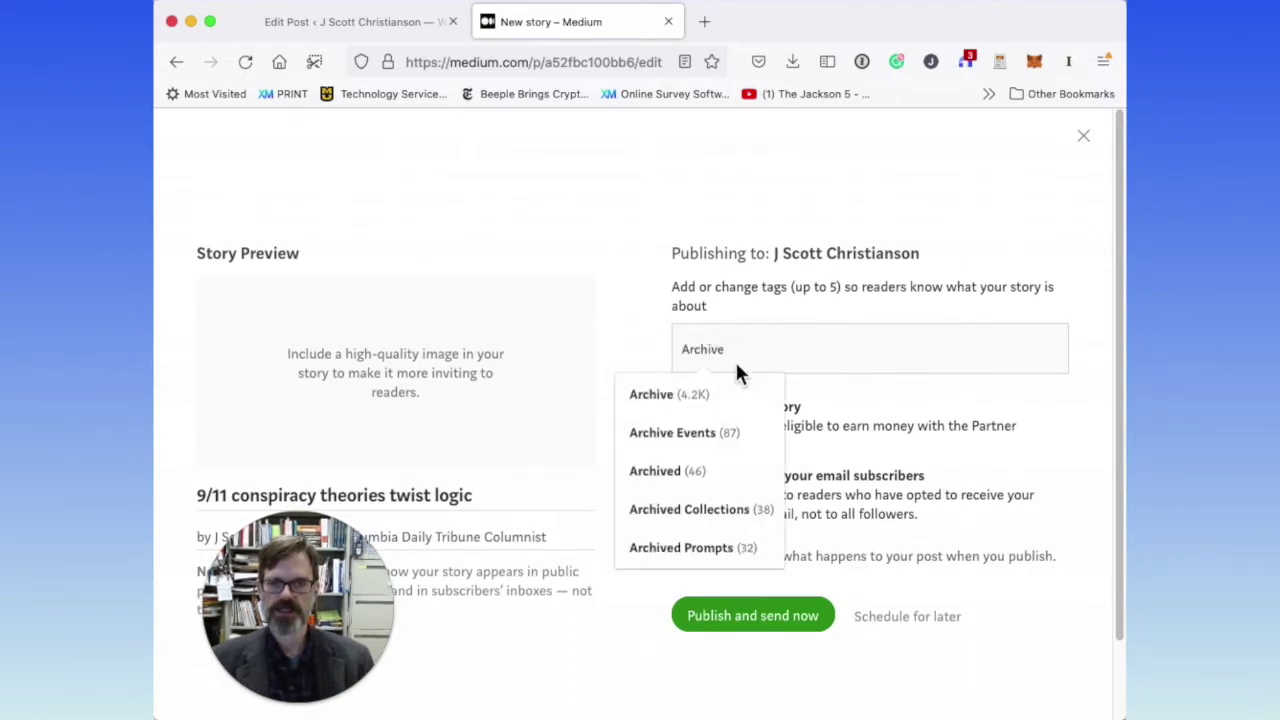
left_click(731, 393)
type("Missouri Politics")
left_click(765, 392)
type("Columbia ")
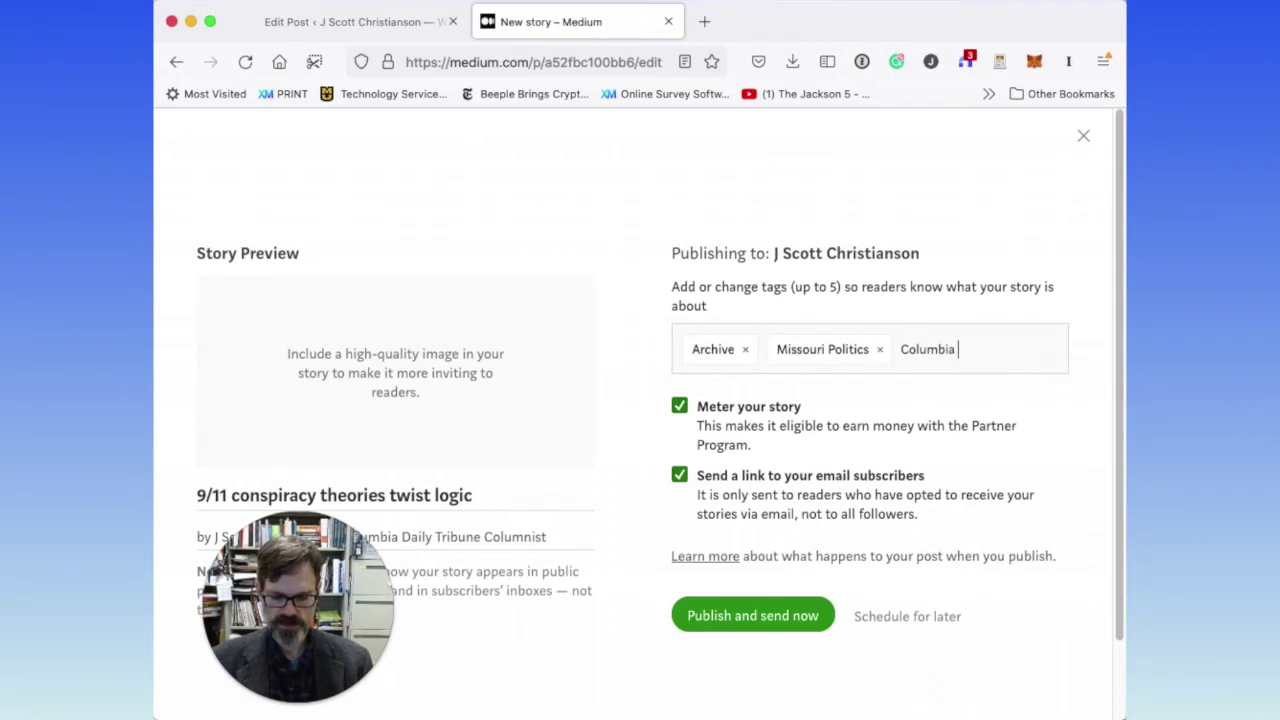
type("Daily")
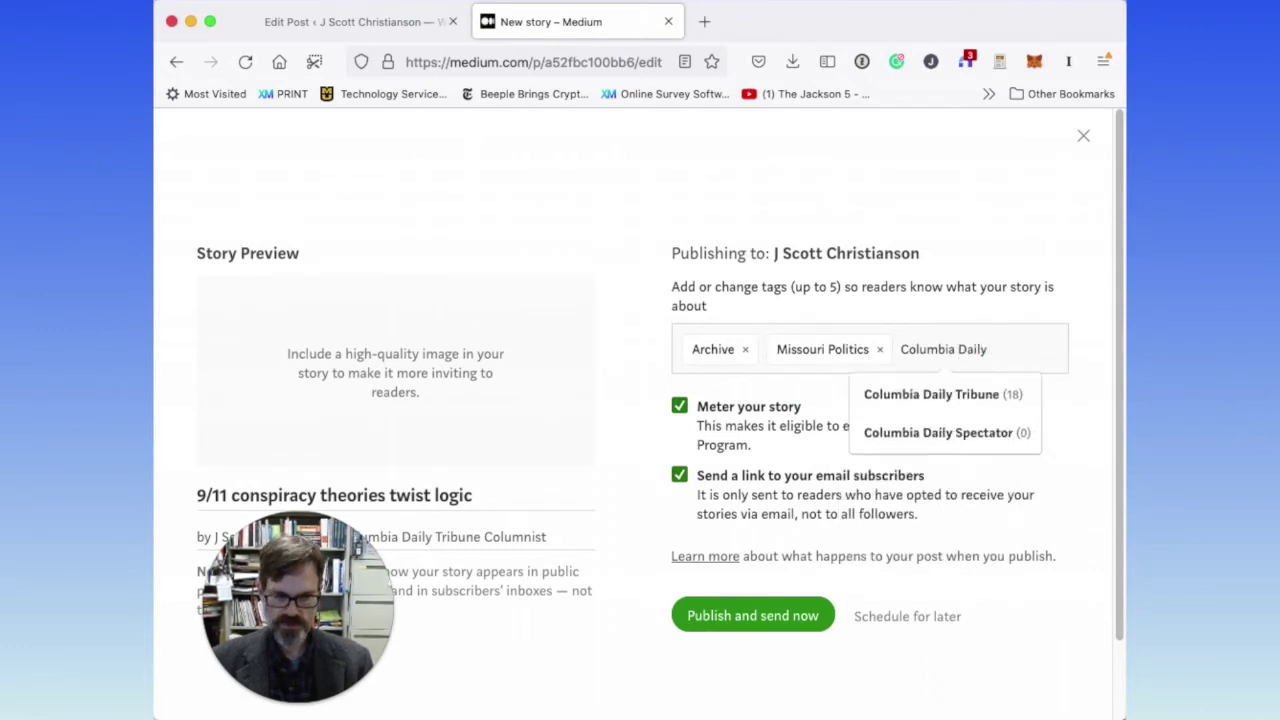
left_click(992, 395)
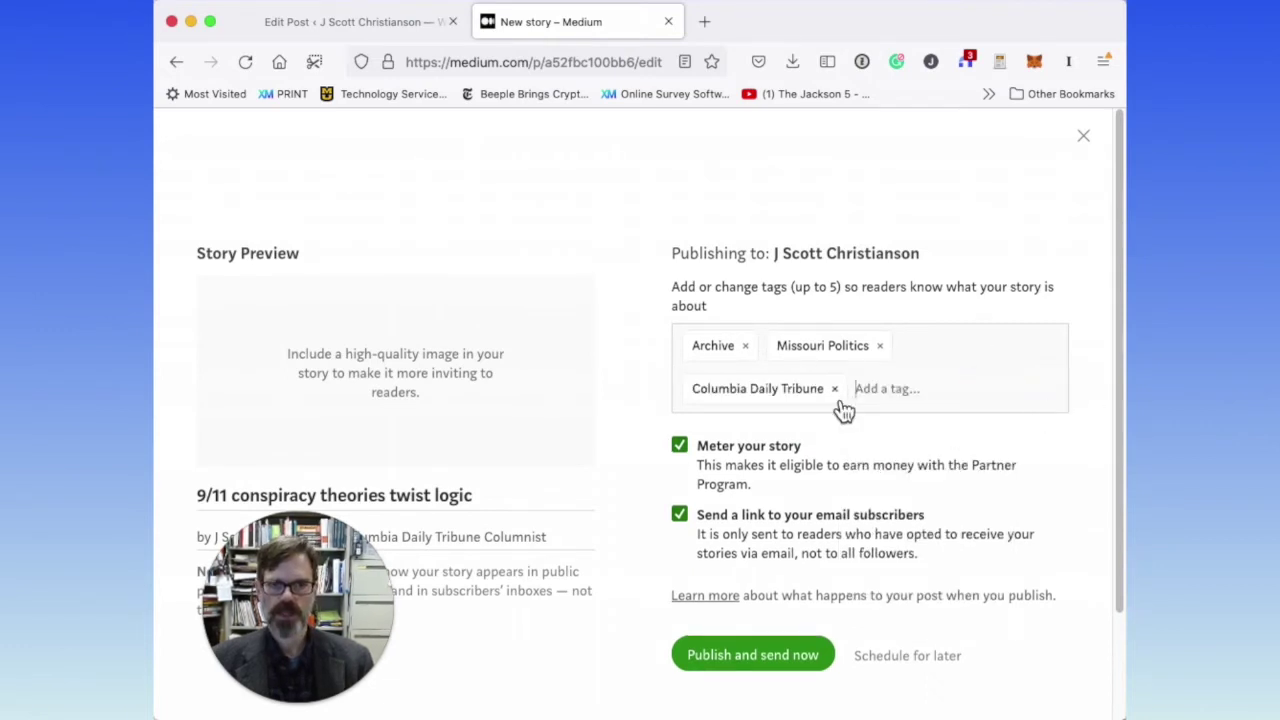
type("9")
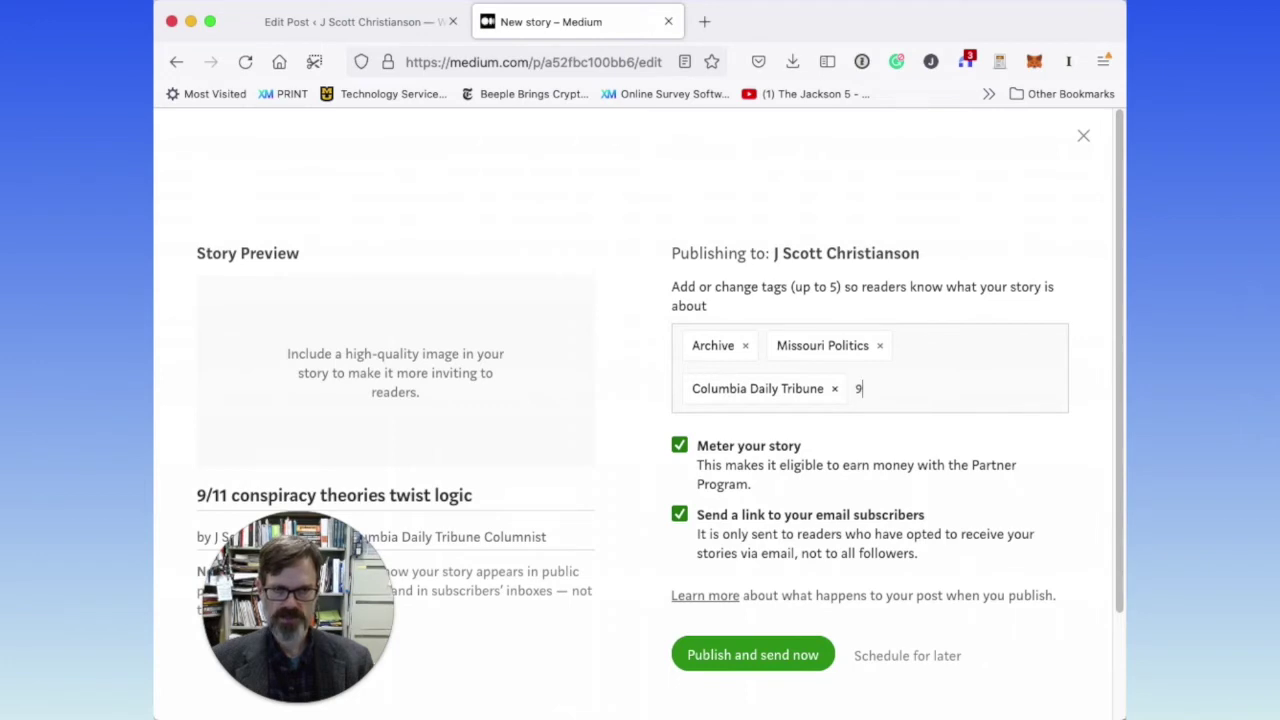
type("11")
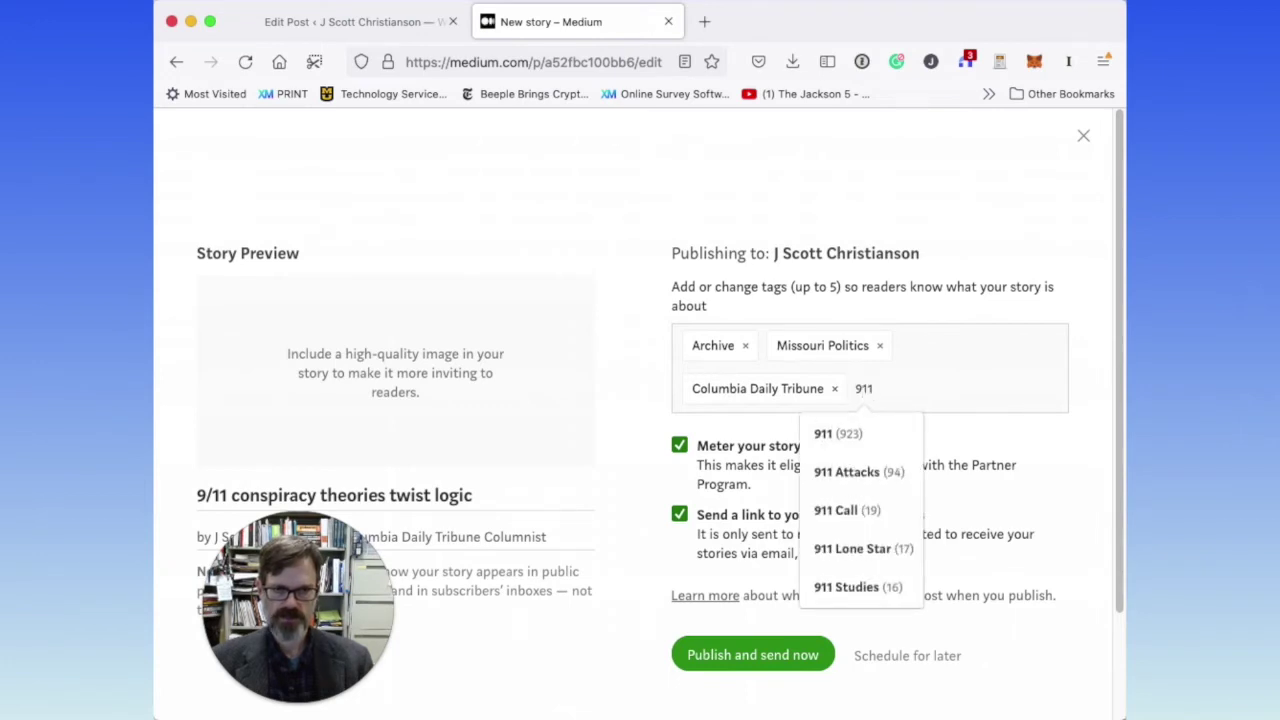
left_click(850, 474)
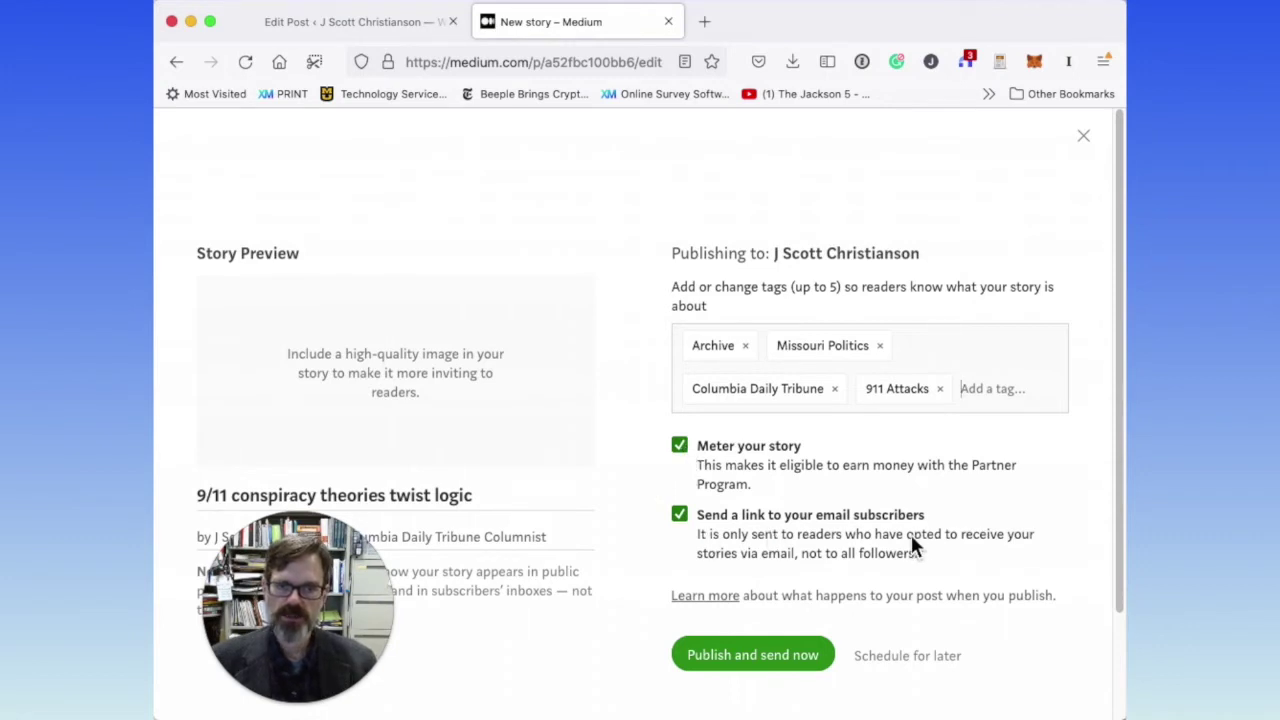
Turn off emailing subscribers and publish the story now, dated Oct 30, 2007
left_click(680, 517)
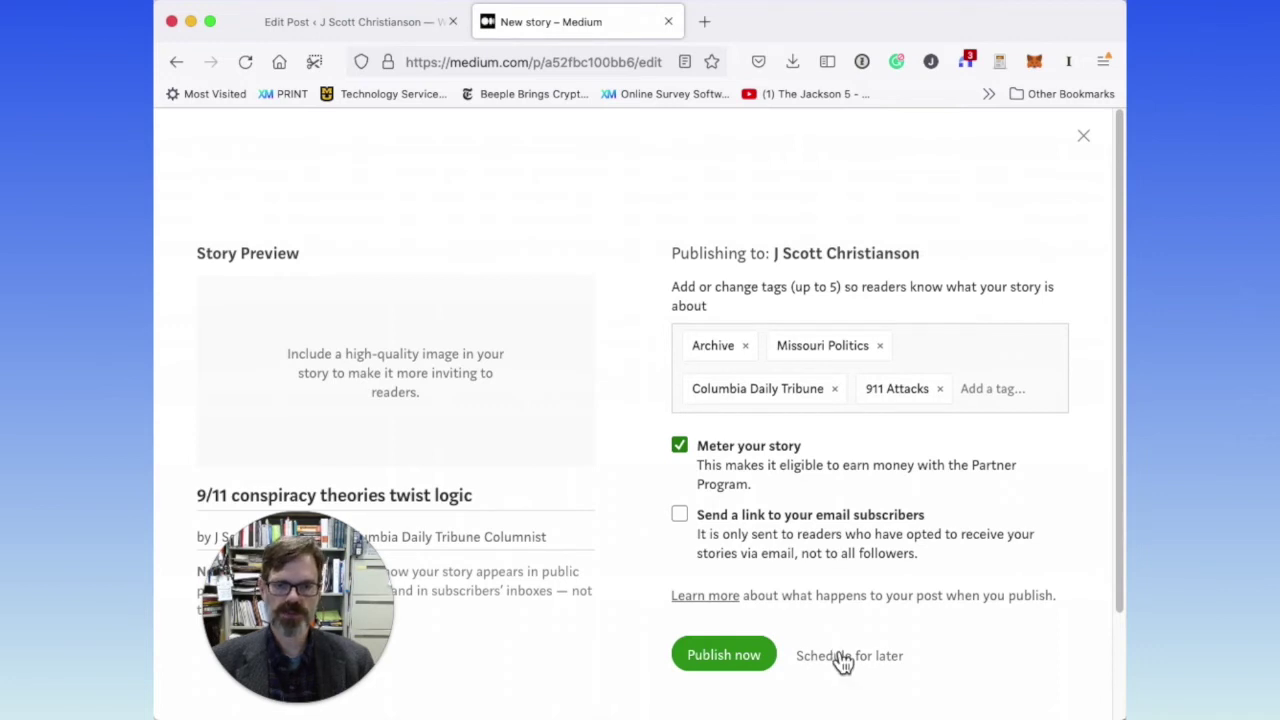
left_click(694, 662)
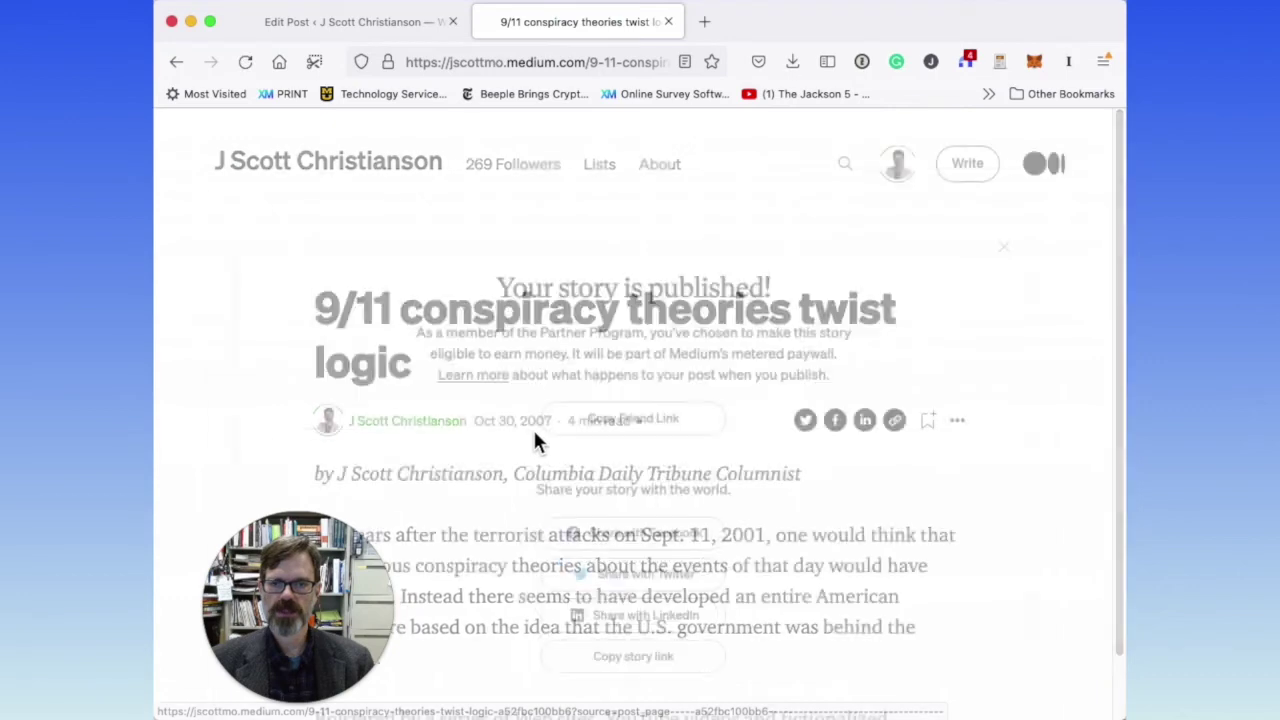
Copy the story's friend link, close the published notice, and go to Your stories
left_click(683, 386)
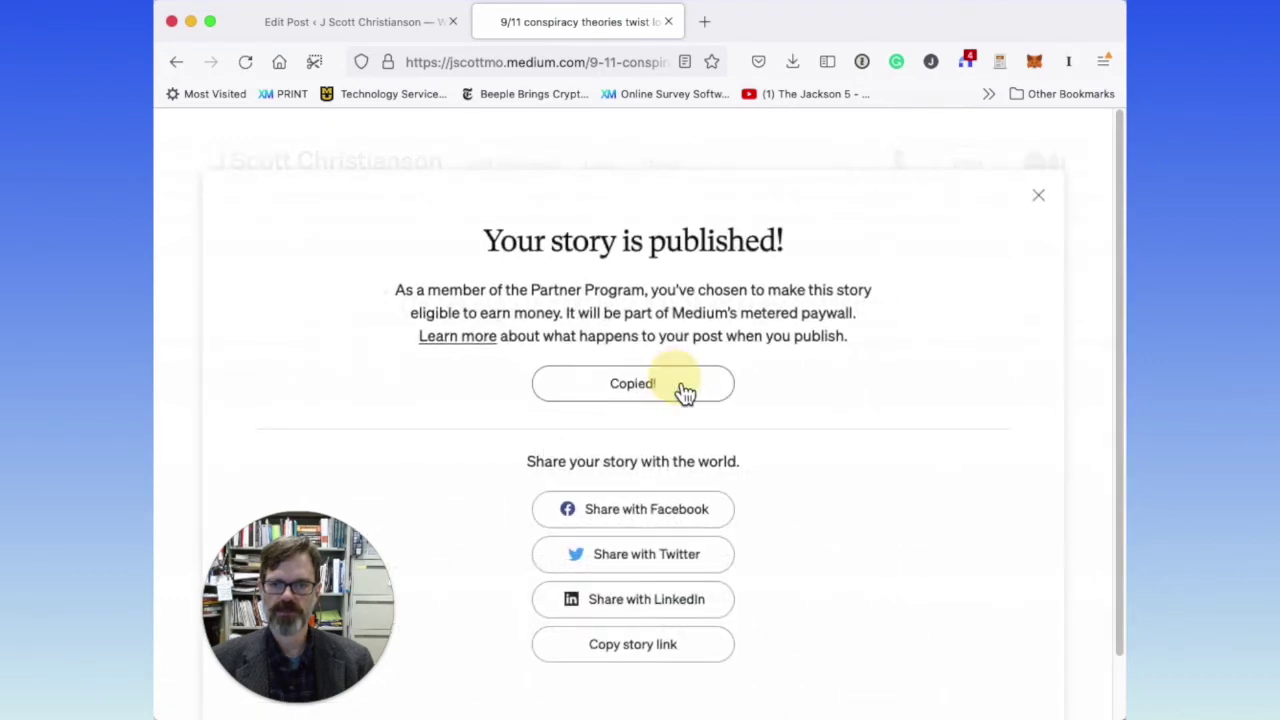
left_click(1039, 196)
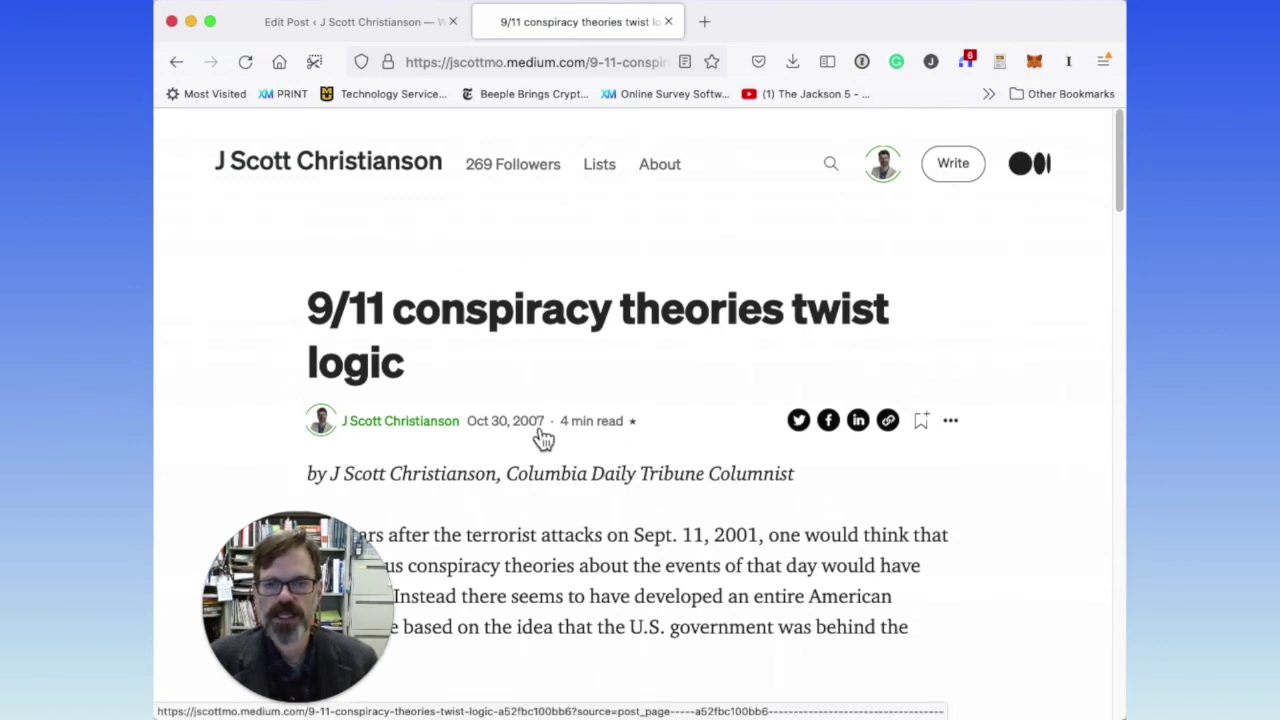
left_click(895, 172)
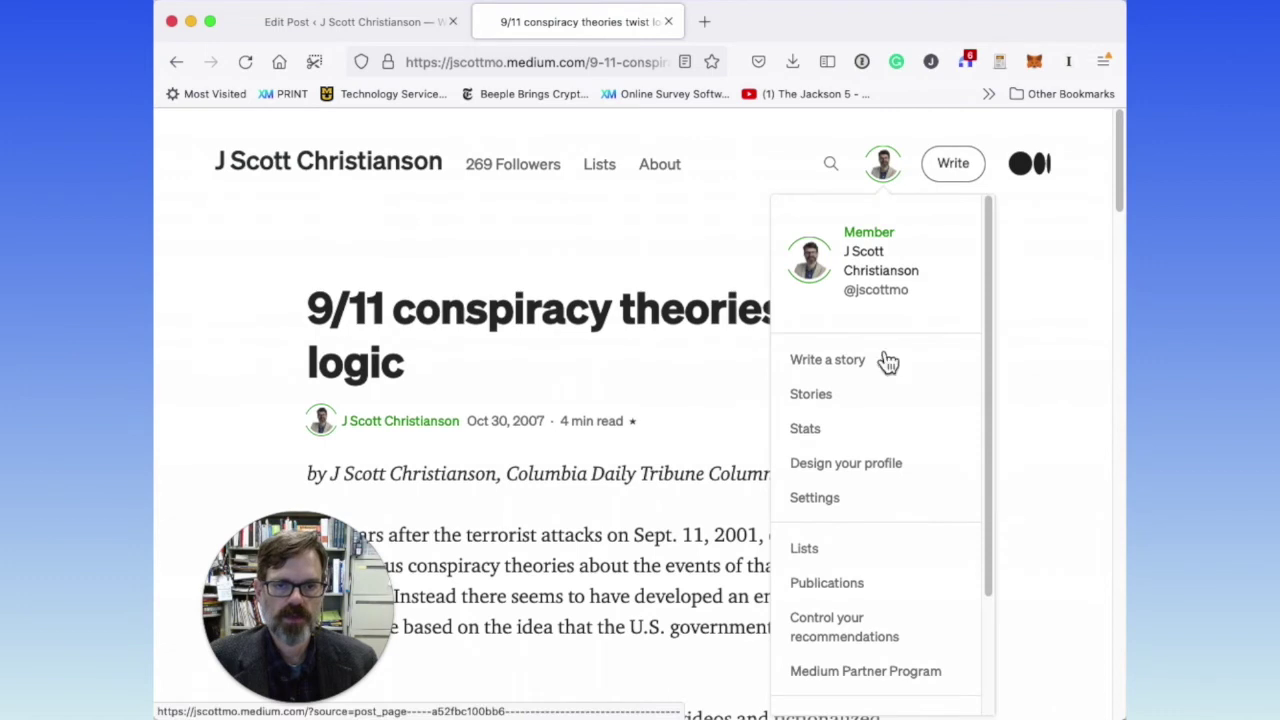
left_click(828, 403)
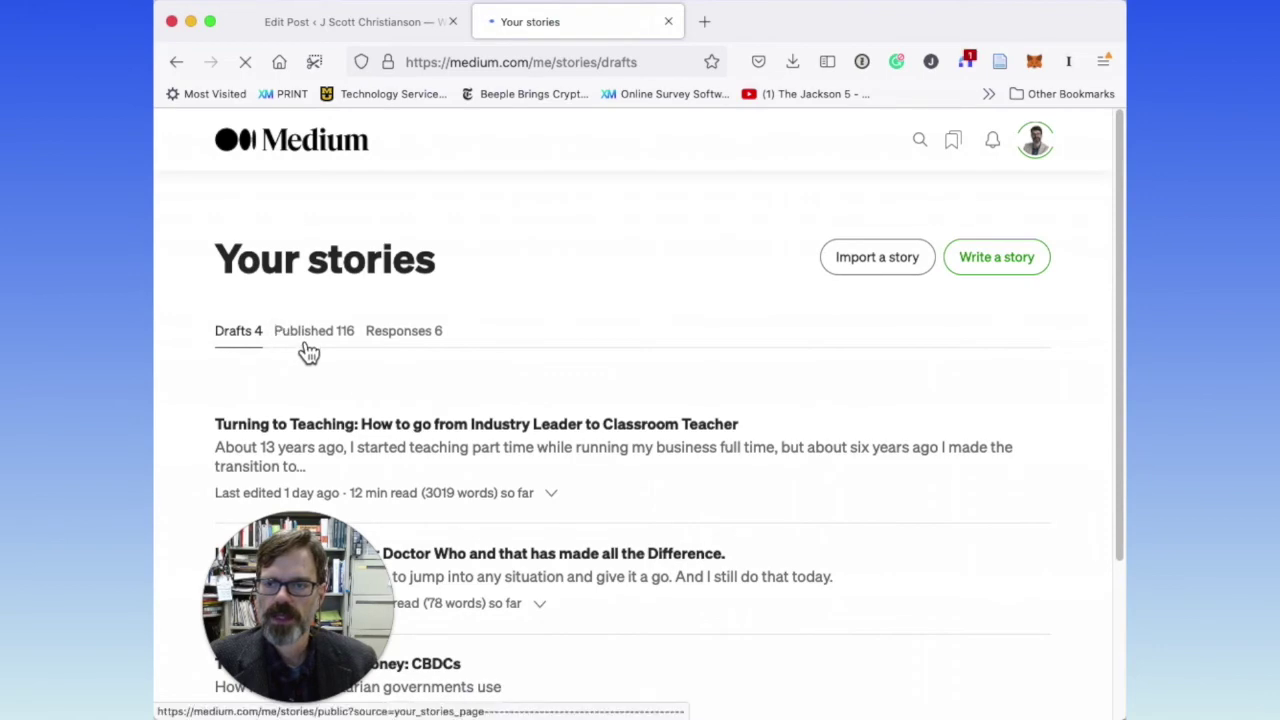
Find '9/11 conspiracy theories twist logic', dated Oct 30, 2007, in Medium's published stories
left_click(308, 338)
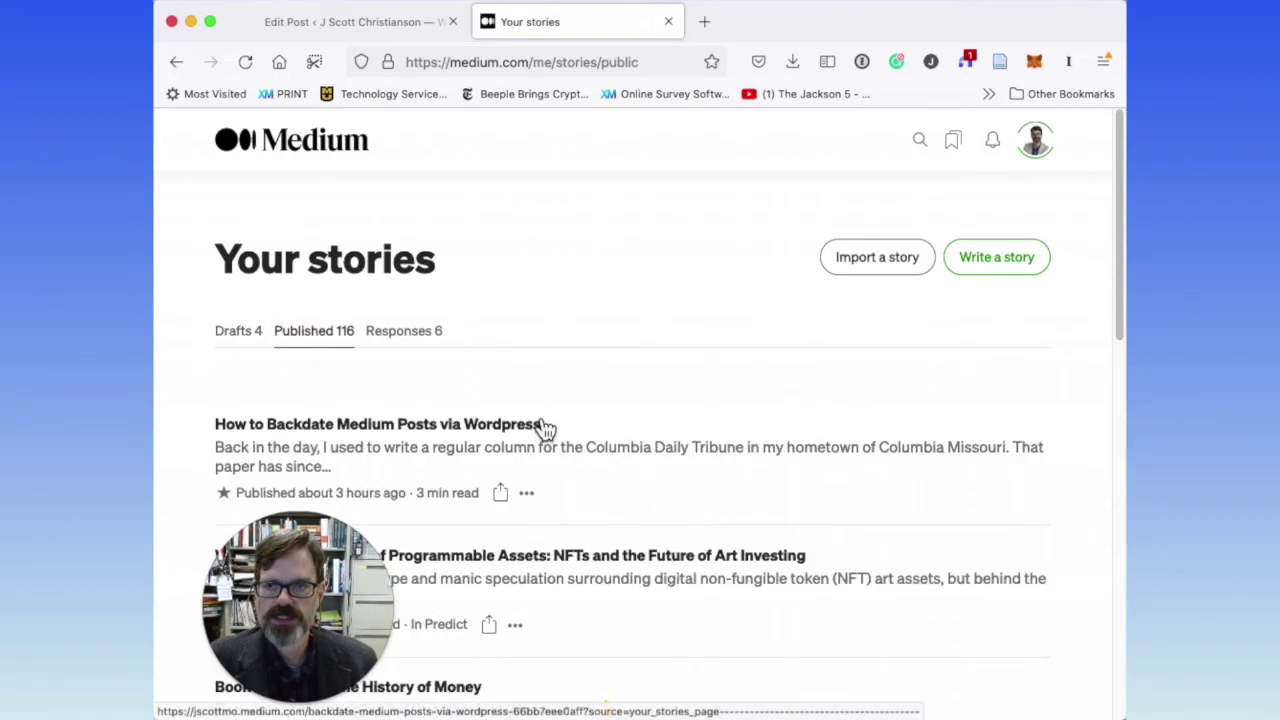
scroll(547, 490, "down", 20)
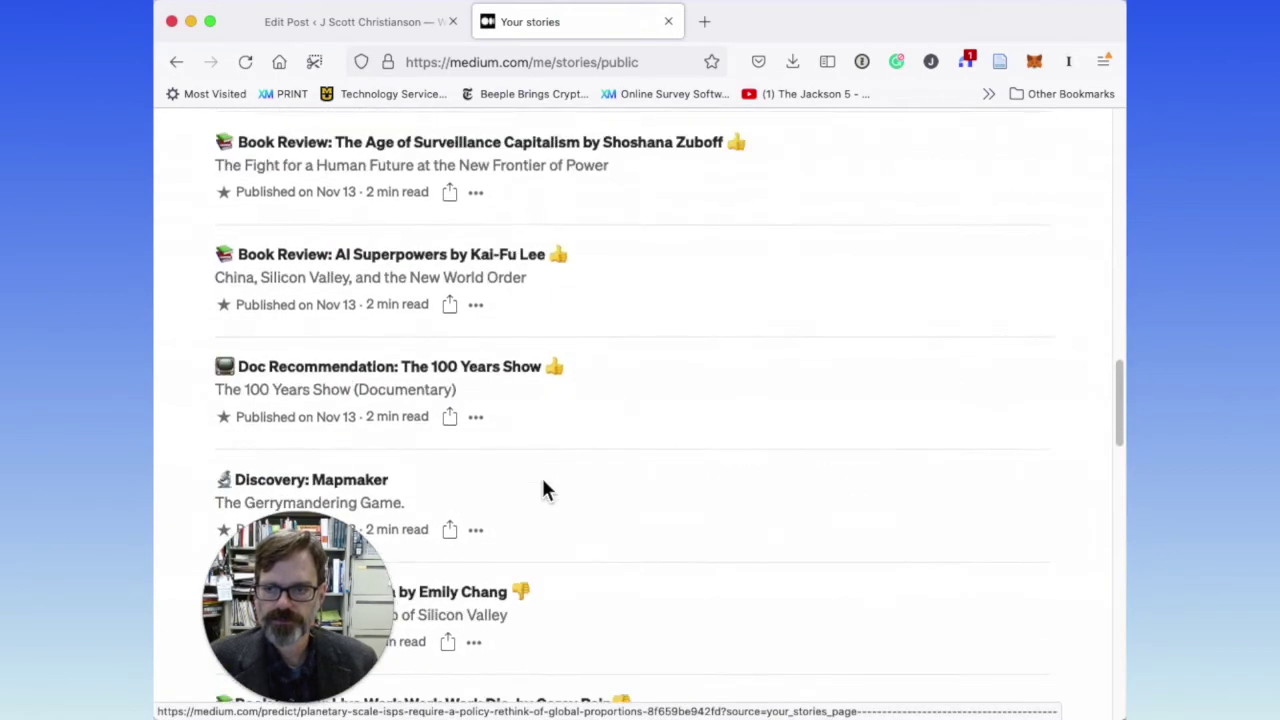
scroll(540, 500, "down", 20)
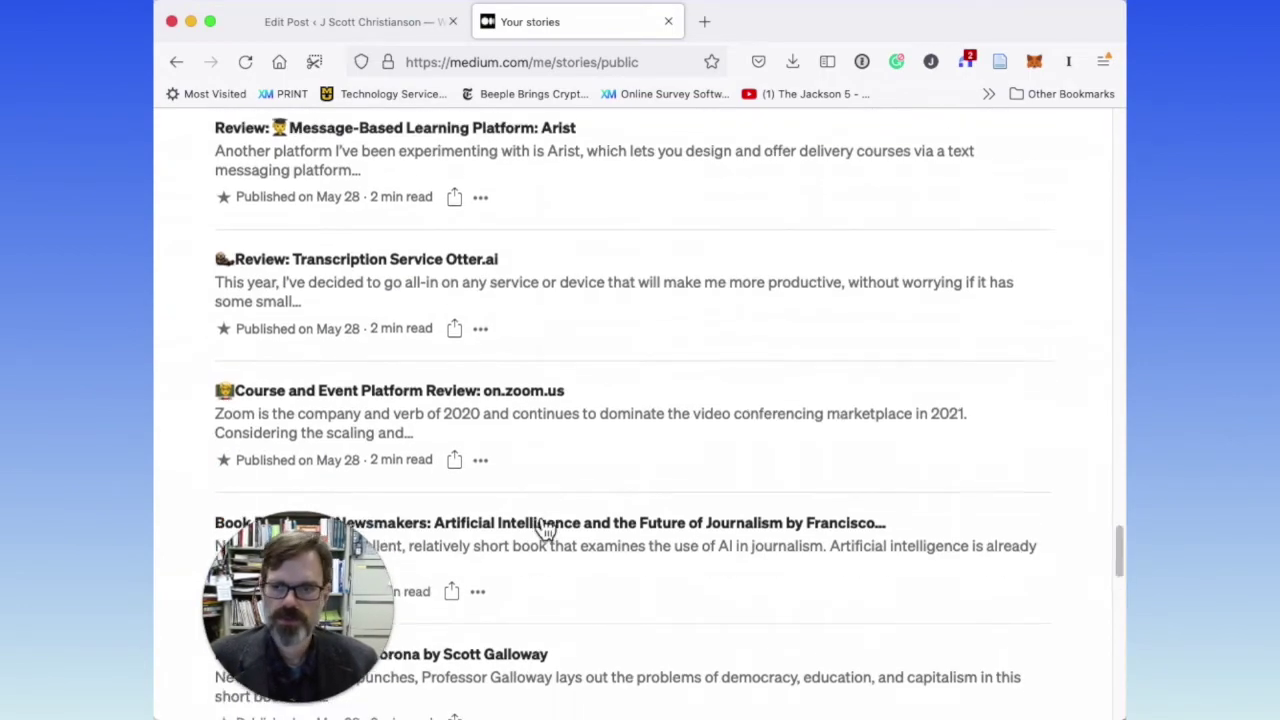
scroll(537, 527, "down", 20)
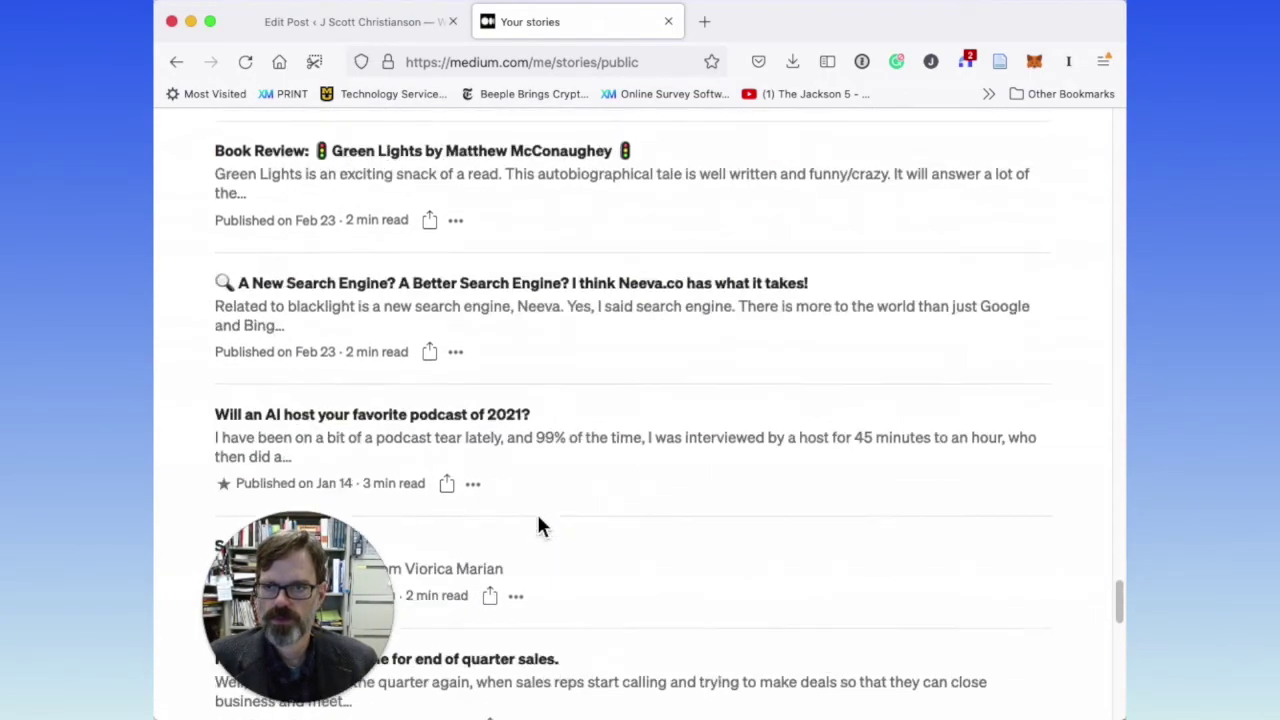
scroll(538, 525, "down", 15)
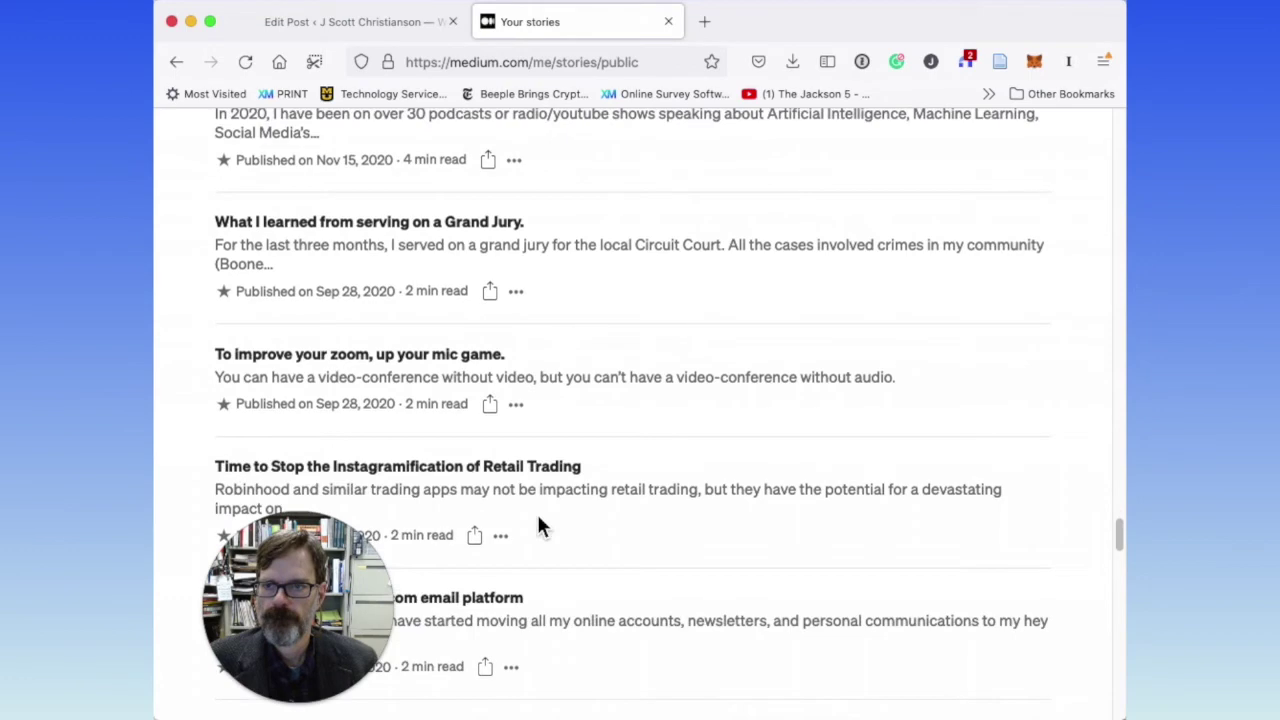
scroll(538, 525, "down", 15)
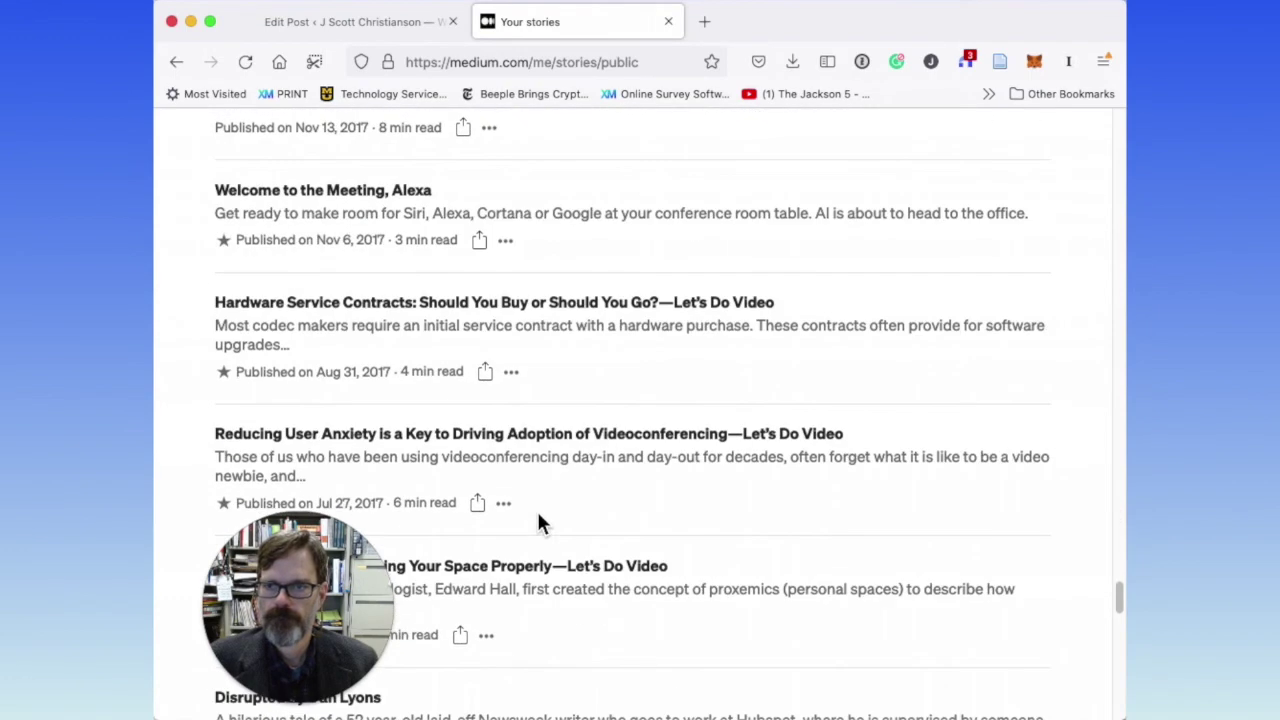
scroll(538, 522, "down", 5)
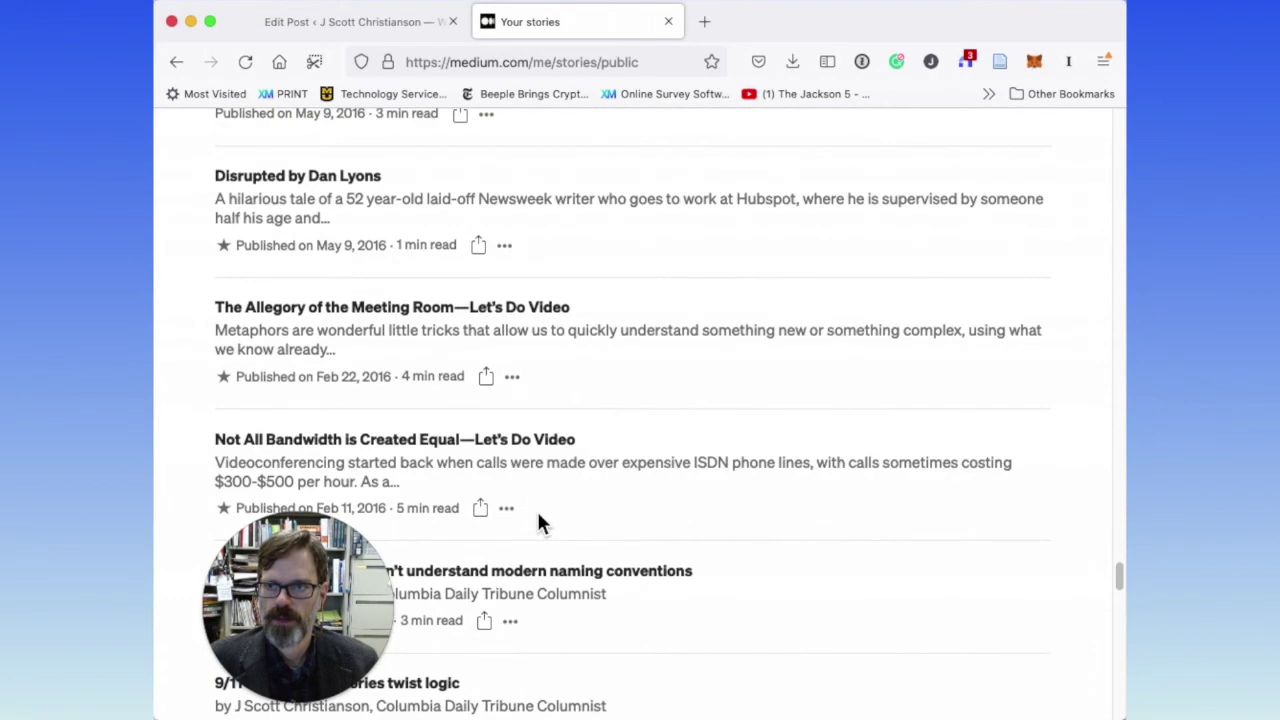
scroll(538, 522, "down", 3)
scroll(538, 524, "down", 1)
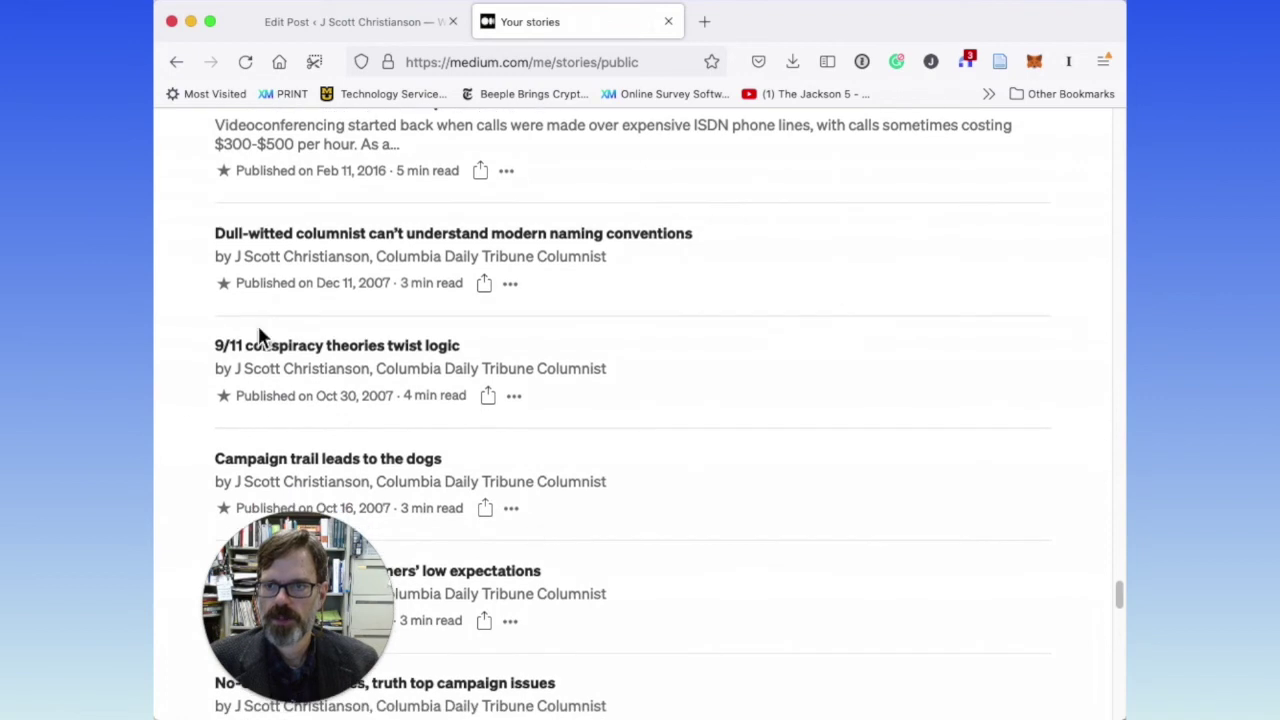